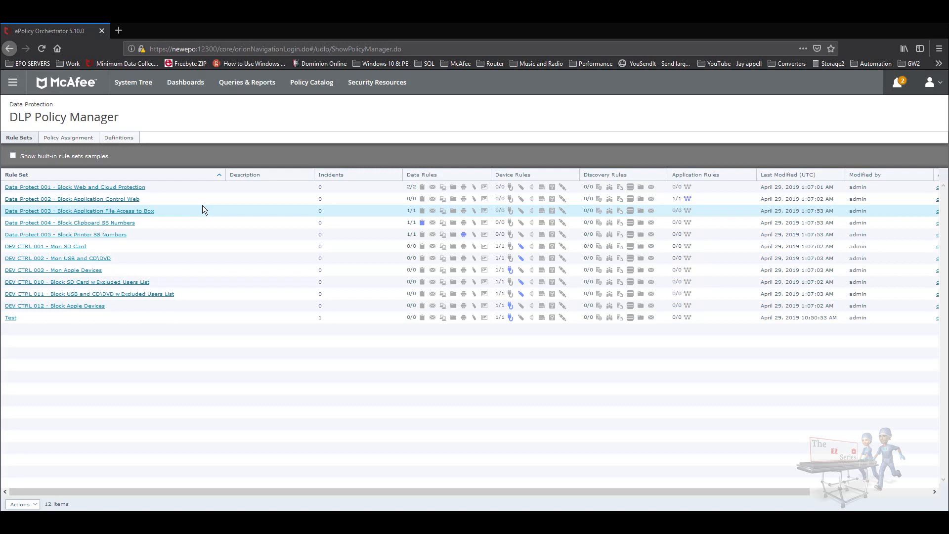
Create a new rule set named "DEV CTRL 004 - Block Wireless".
{"action": "left_click", "coordinate": [27, 506]}
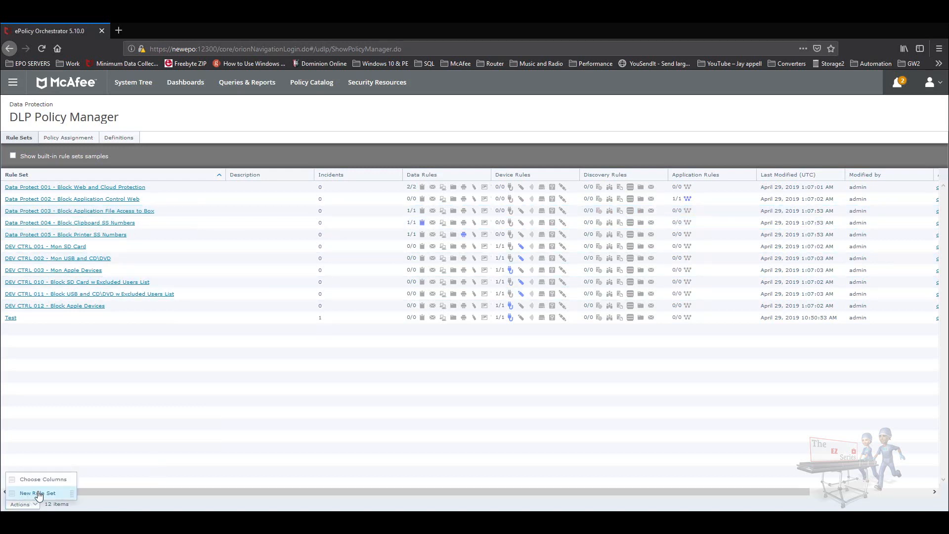
{"action": "left_click", "coordinate": [38, 493]}
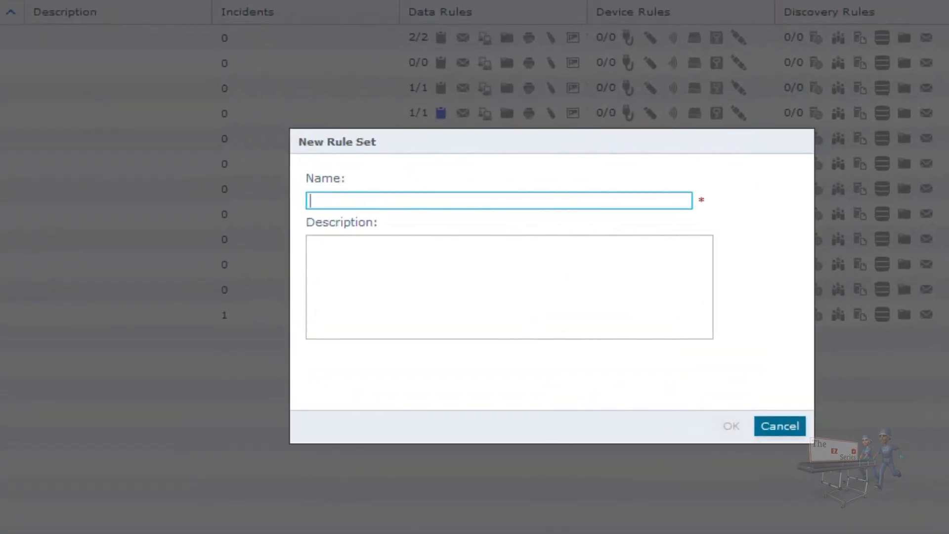
{"action": "left_click", "coordinate": [372, 202]}
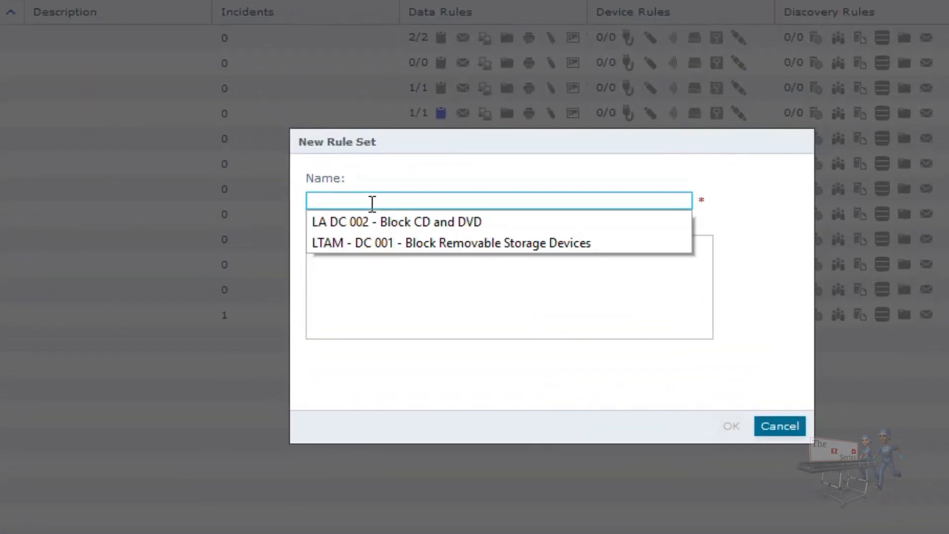
{"action": "type", "text": "DEV C"}
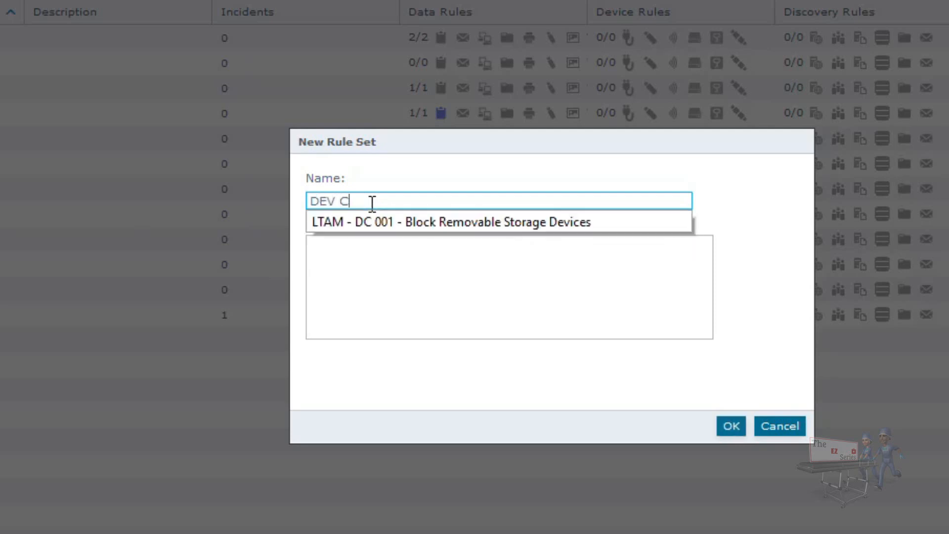
{"action": "type", "text": "TRL"}
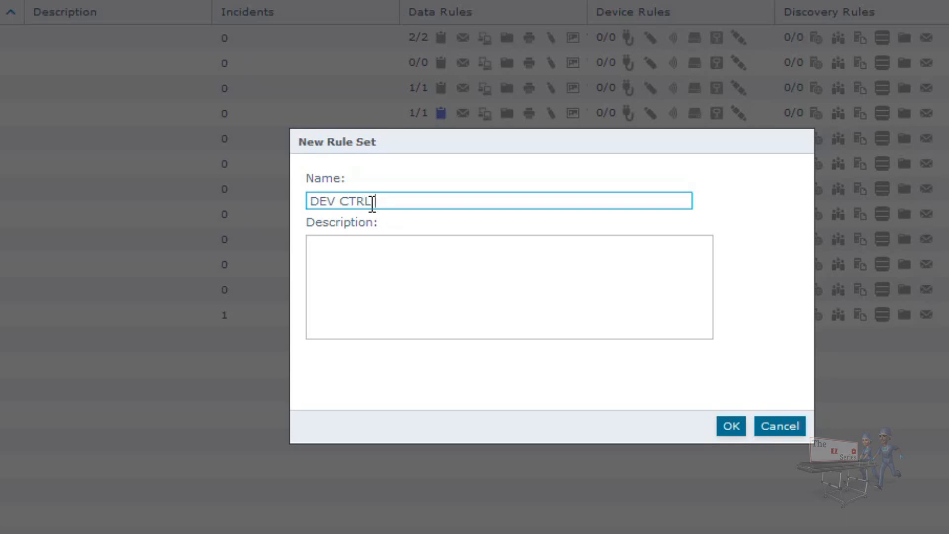
{"action": "type", "text": "004 - Block Wireless"}
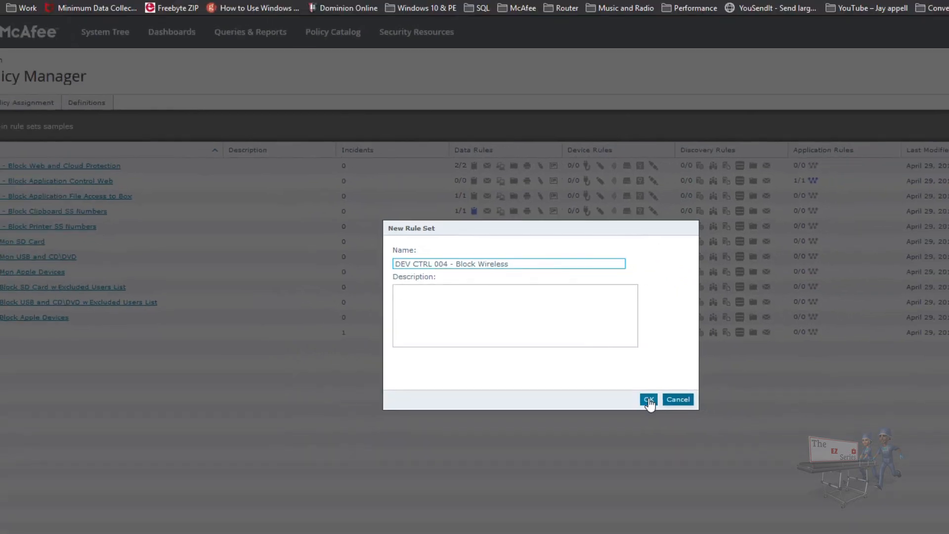
{"action": "left_click", "coordinate": [731, 426]}
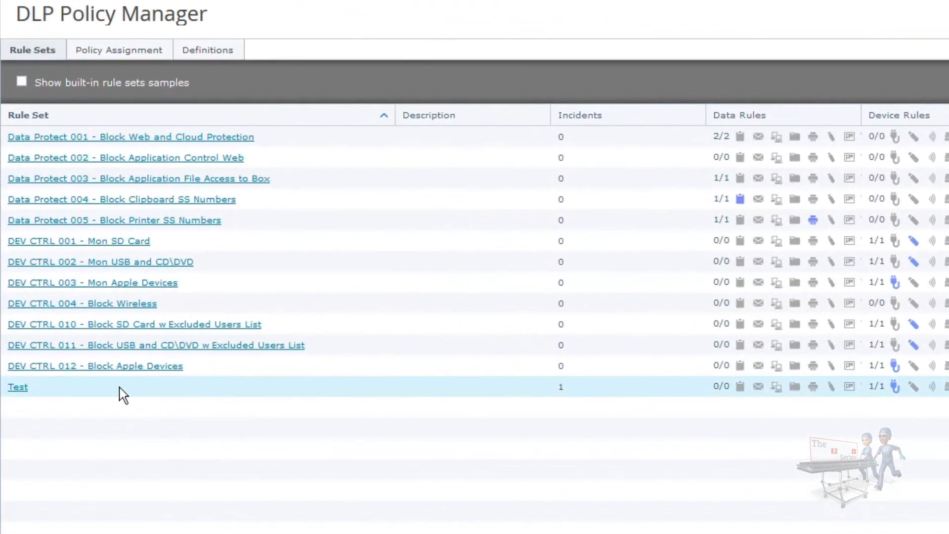
Open the DEV CTRL 004 - Block Wireless rule set and start a new Plug and Play Device Rule under device control.
{"action": "left_click", "coordinate": [106, 309]}
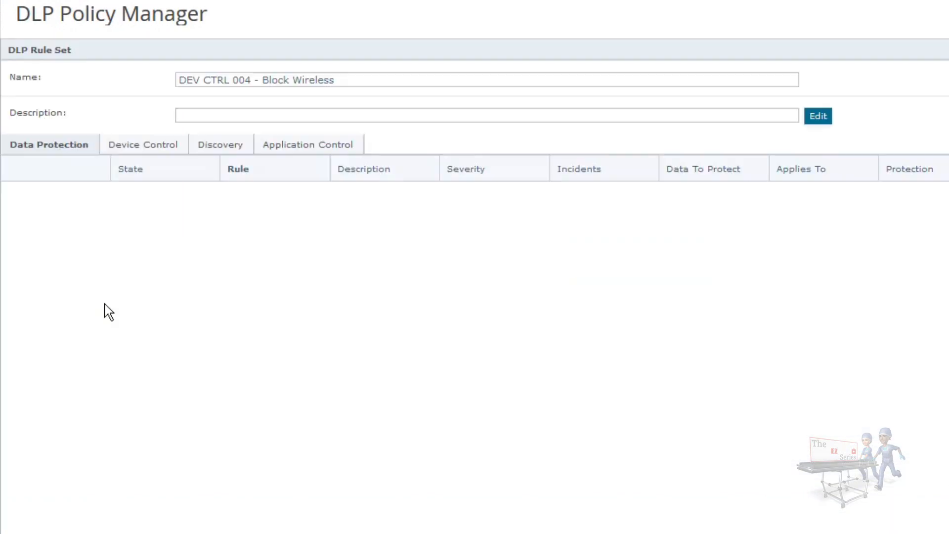
{"action": "left_click", "coordinate": [159, 151]}
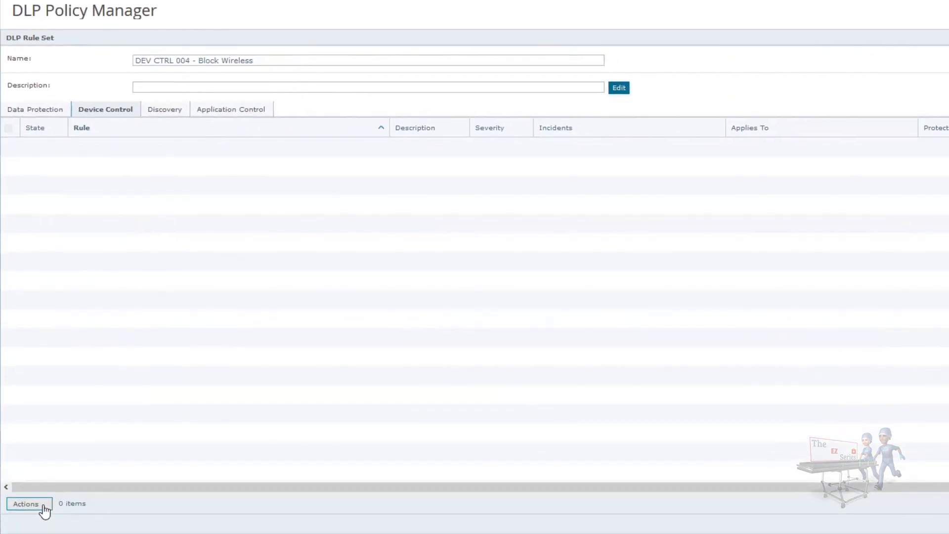
{"action": "left_click", "coordinate": [43, 507]}
{"action": "mouse_move", "coordinate": [59, 491]}
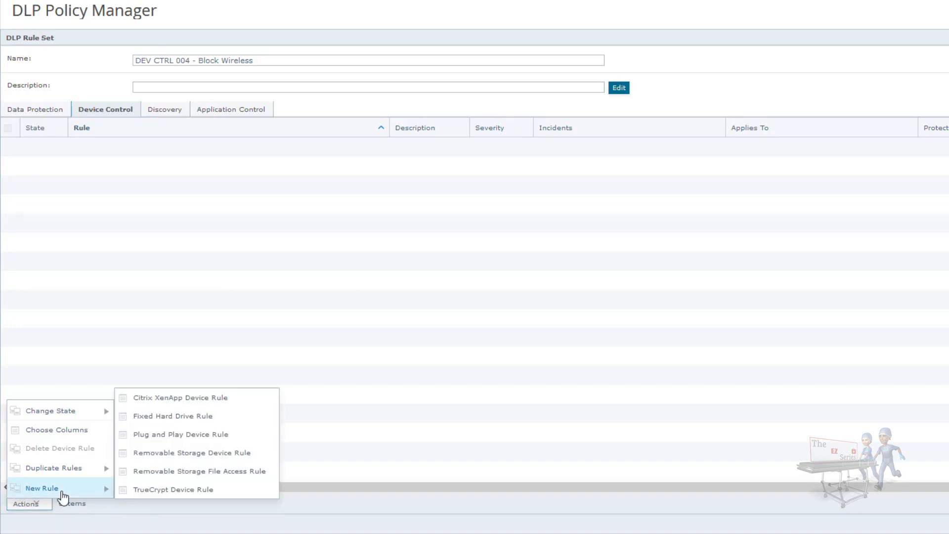
{"action": "left_click", "coordinate": [228, 435]}
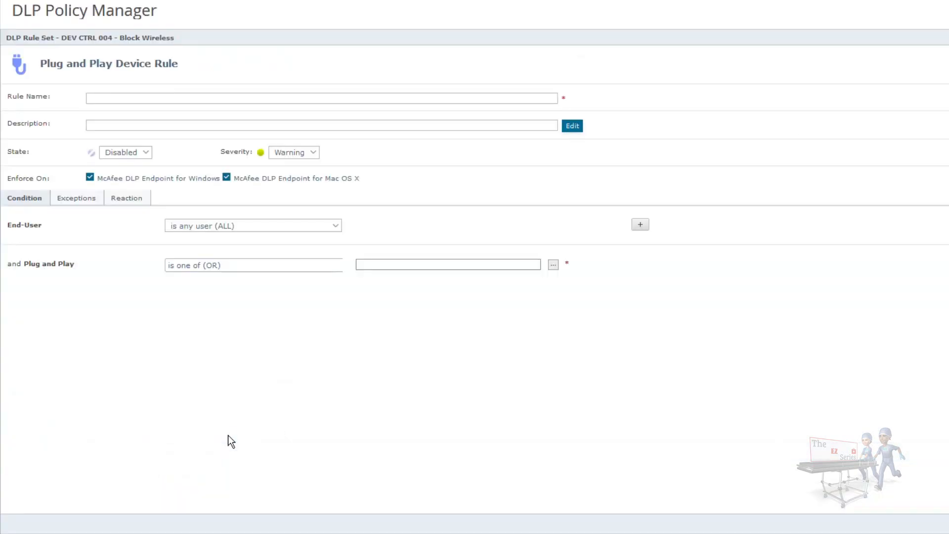
Name the rule "Wireless Network Adapters" and set its state to Enabled.
{"action": "left_click", "coordinate": [276, 97]}
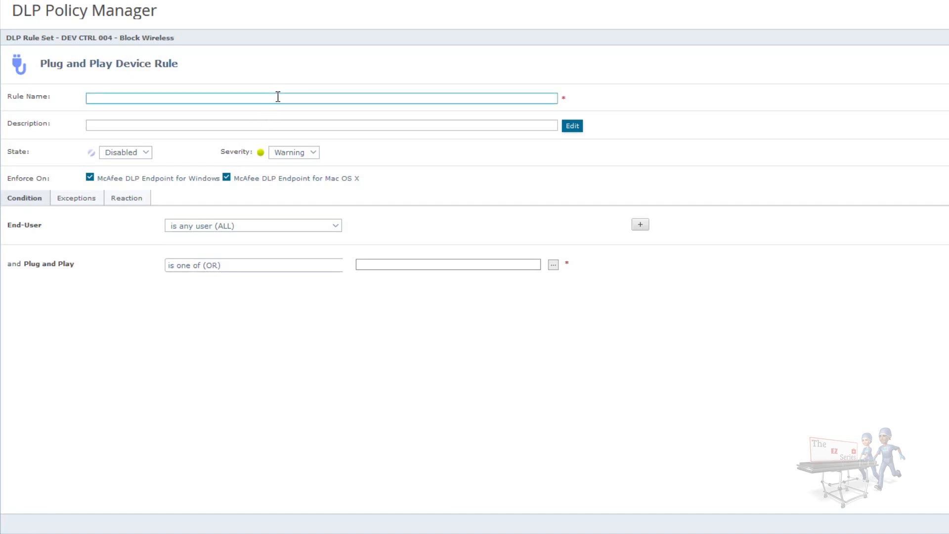
{"action": "type", "text": "Wireless Network Adapters"}
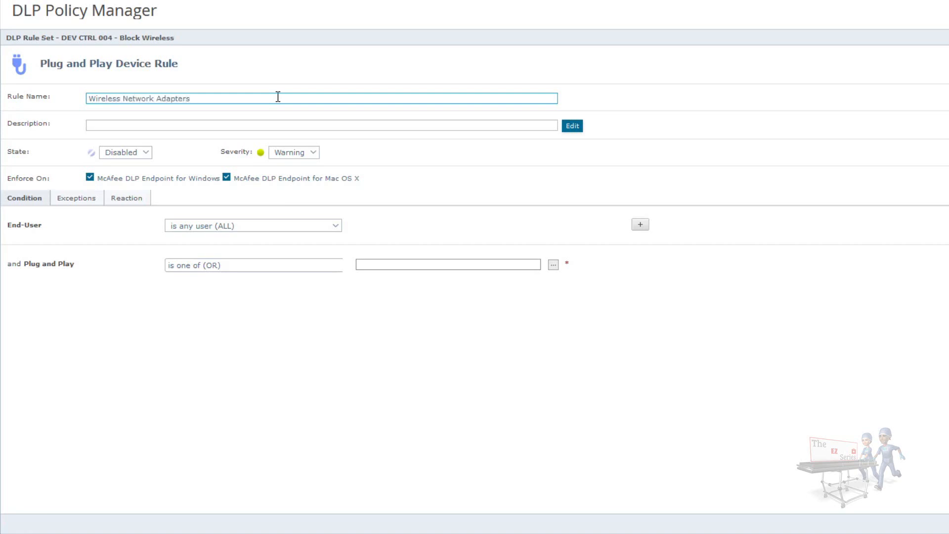
{"action": "left_click", "coordinate": [147, 154]}
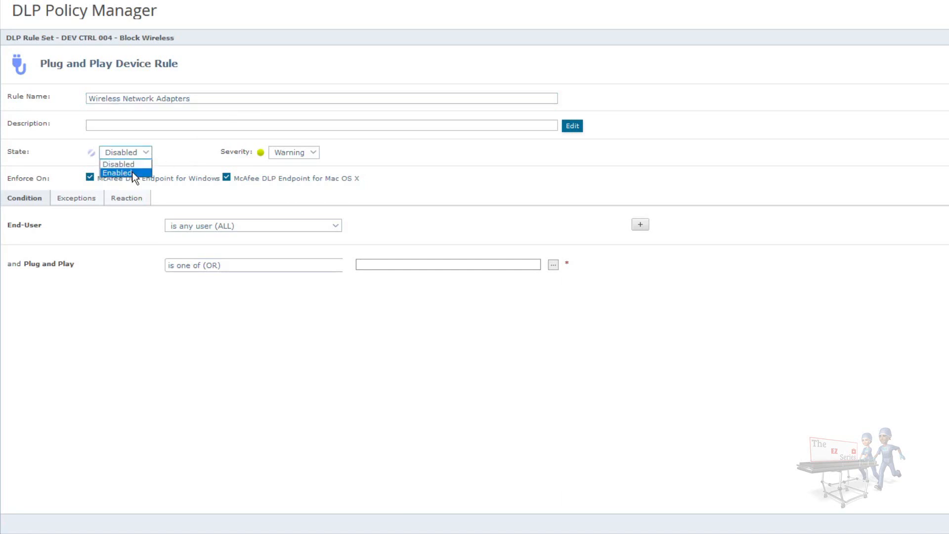
{"action": "left_click", "coordinate": [132, 172]}
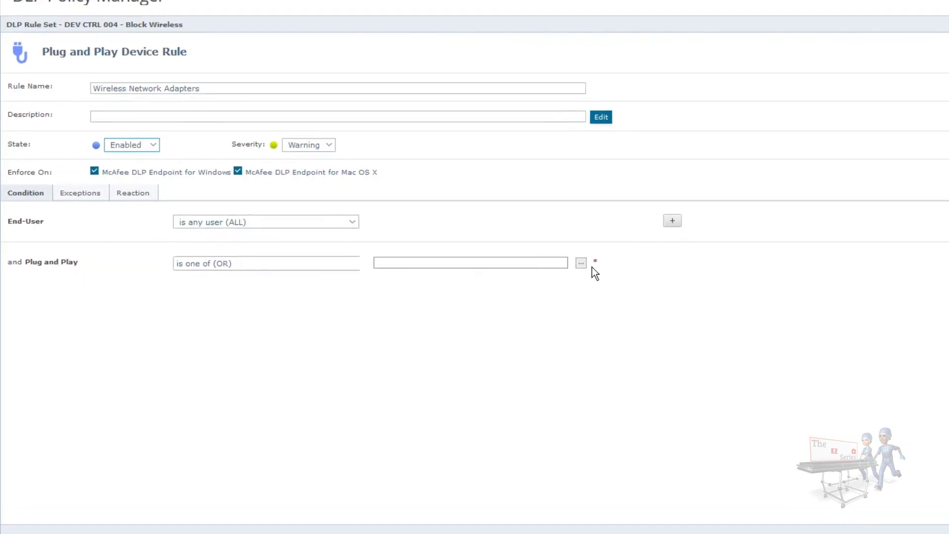
Edit the Wireless device definition from the rule's Plug and Play condition, setting the 802.11 friendly name comparison to Contains.
{"action": "left_click", "coordinate": [808, 247]}
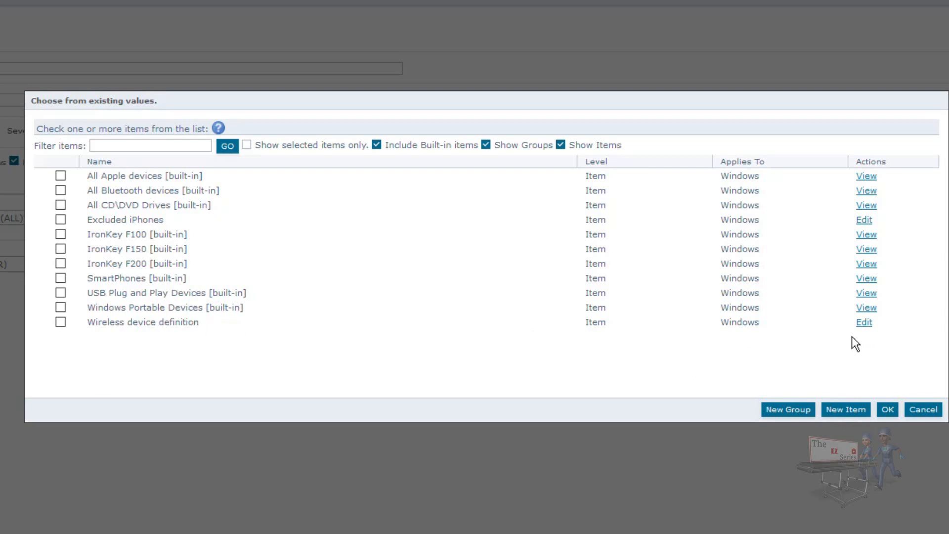
{"action": "left_click", "coordinate": [864, 322]}
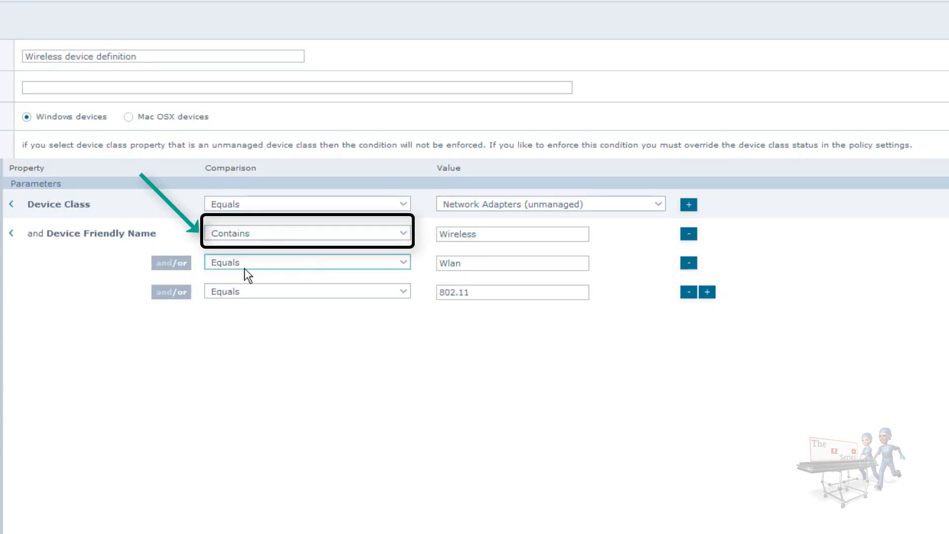
{"action": "left_click", "coordinate": [180, 272]}
{"action": "left_click", "coordinate": [180, 271]}
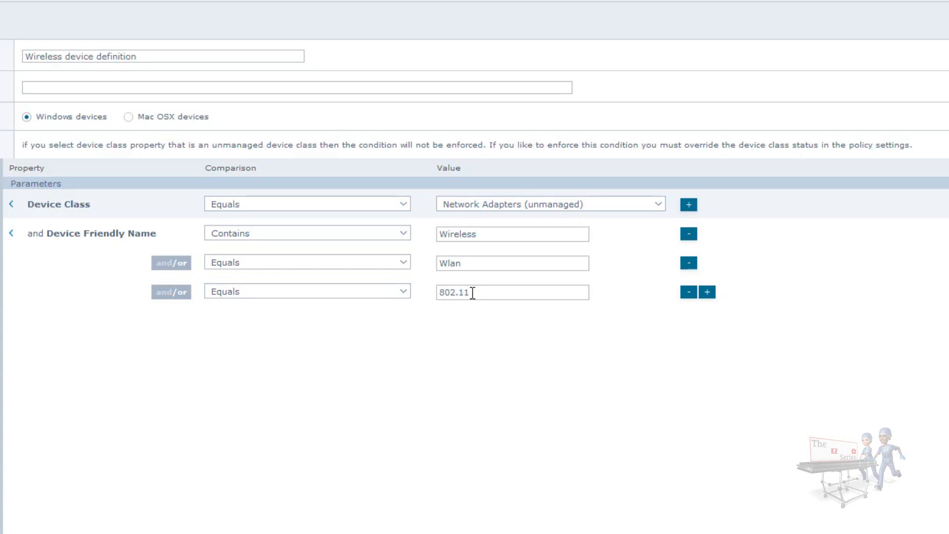
{"action": "left_click", "coordinate": [404, 291]}
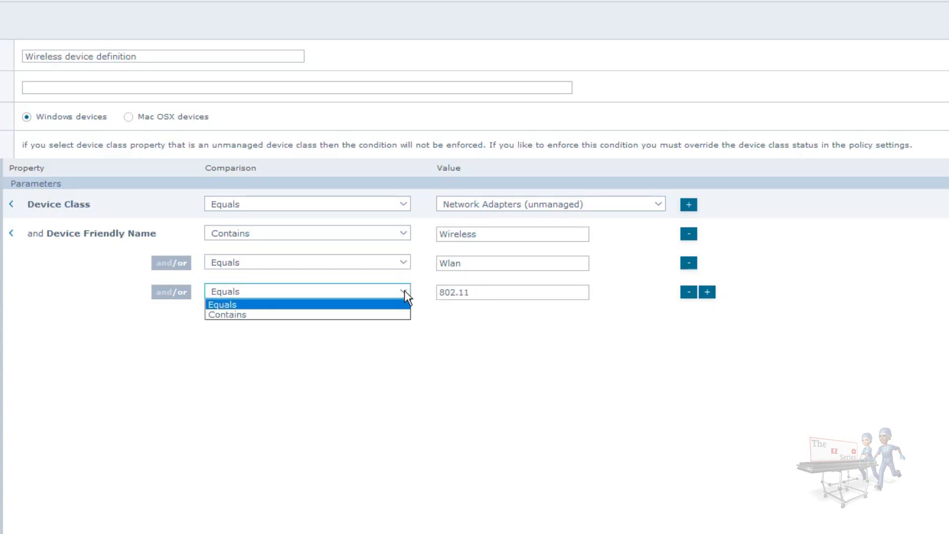
{"action": "left_click", "coordinate": [226, 314]}
Shorten the last Device Friendly Name value to 802 and save the definition.
{"action": "left_click", "coordinate": [478, 292]}
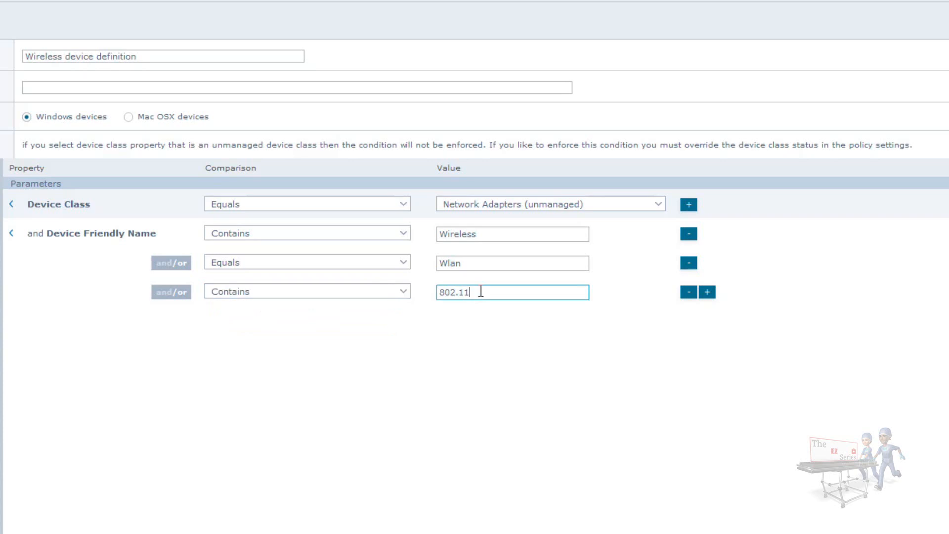
{"action": "key", "text": "BackSpace"}
{"action": "key", "text": "BackSpace"}
{"action": "key", "text": "BackSpace"}
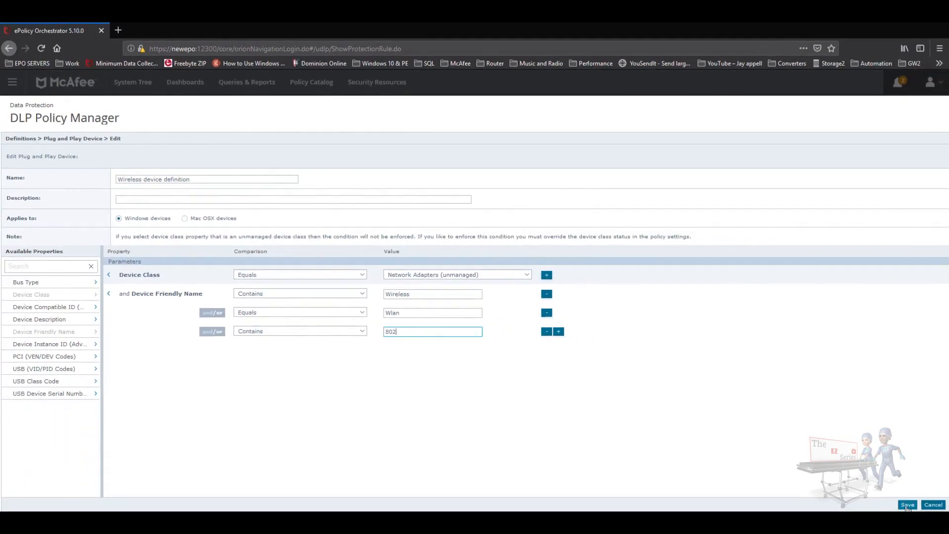
{"action": "left_click", "coordinate": [907, 505]}
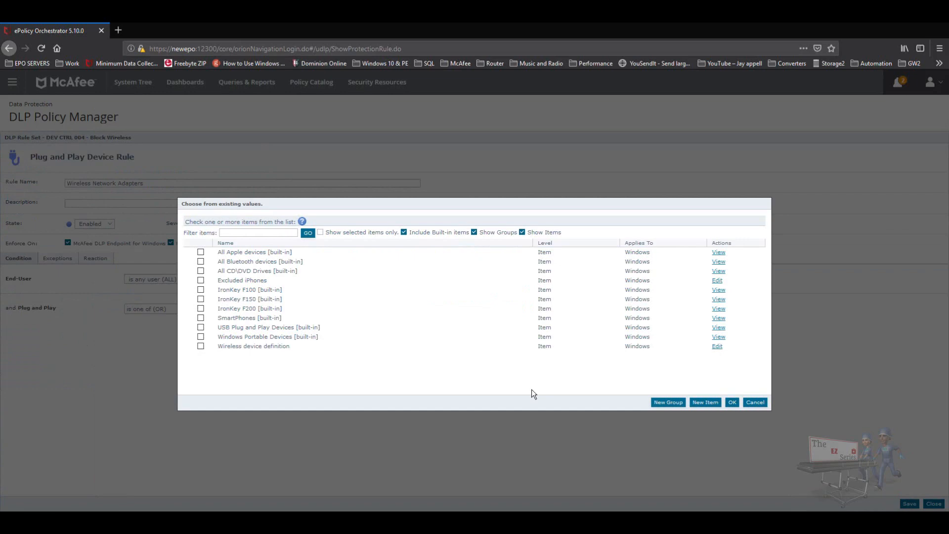
Use Wireless device definition as the rule's Plug and Play condition and set the reaction for corporate network connections to Block.
{"action": "left_click", "coordinate": [201, 346]}
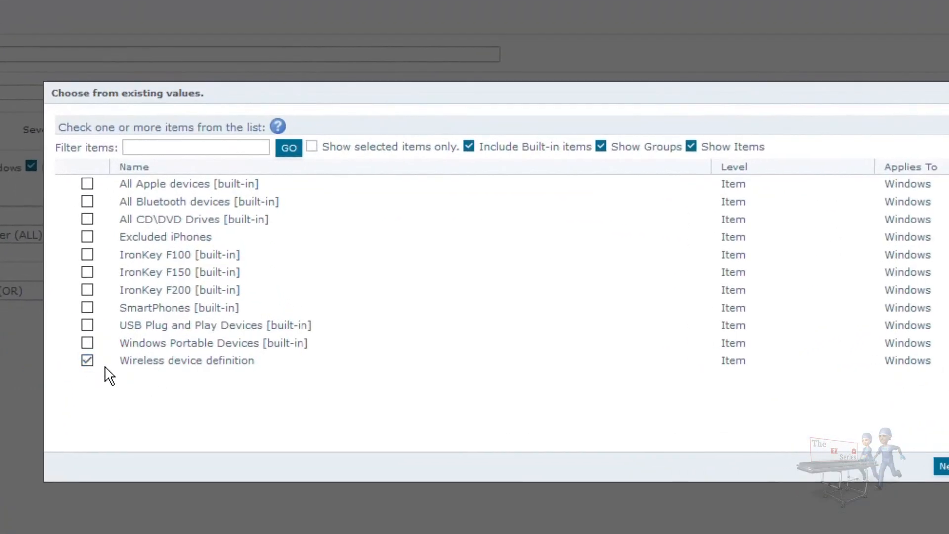
{"action": "left_click", "coordinate": [940, 465]}
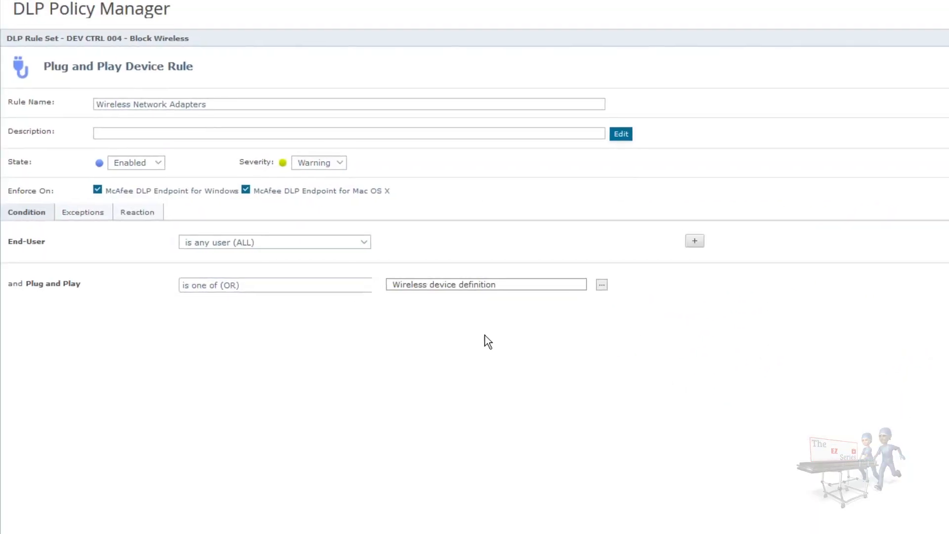
{"action": "left_click", "coordinate": [138, 212]}
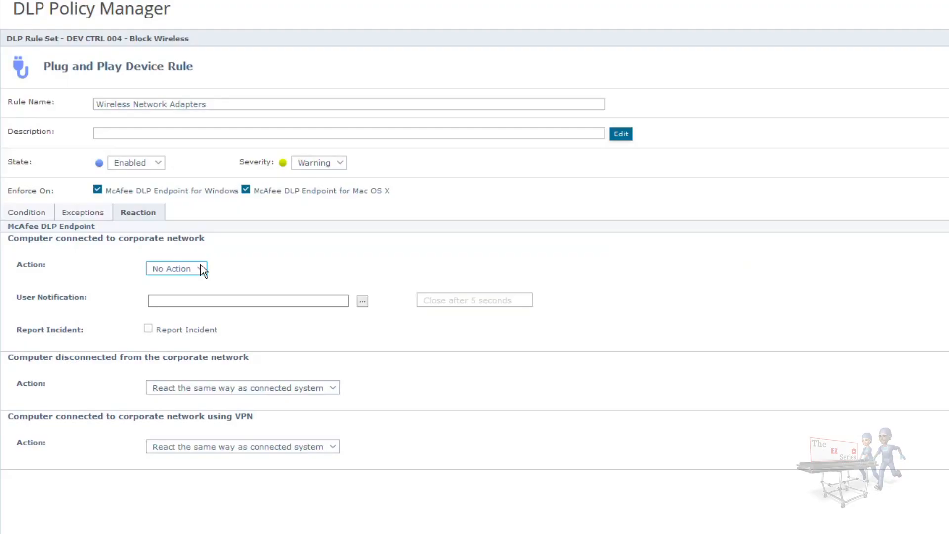
{"action": "left_click", "coordinate": [201, 272]}
{"action": "left_click", "coordinate": [193, 273]}
{"action": "left_click", "coordinate": [182, 290]}
Edit the Wireless Adapter user notification so its text reads "Wireless Adapter Detected - Your wireless has been disabled!".
{"action": "left_click", "coordinate": [363, 300]}
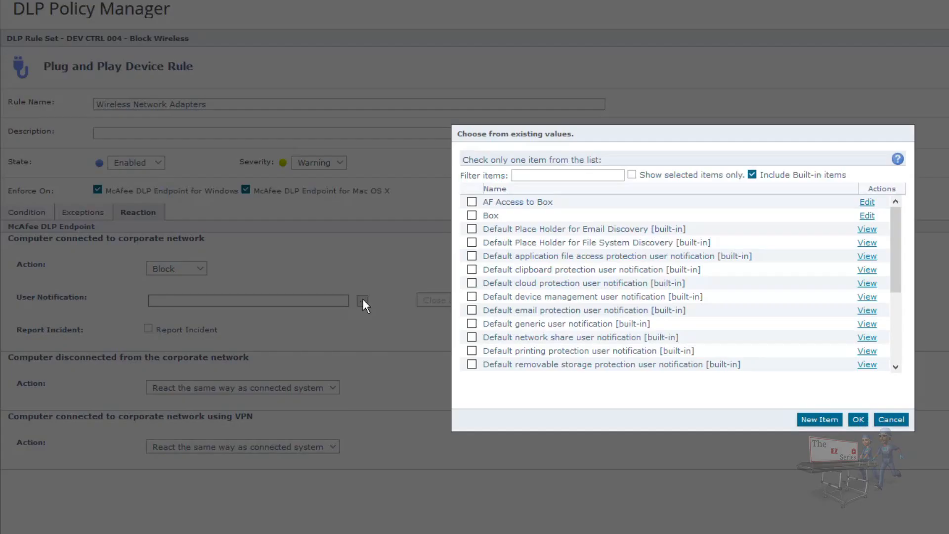
{"action": "left_click", "coordinate": [752, 175]}
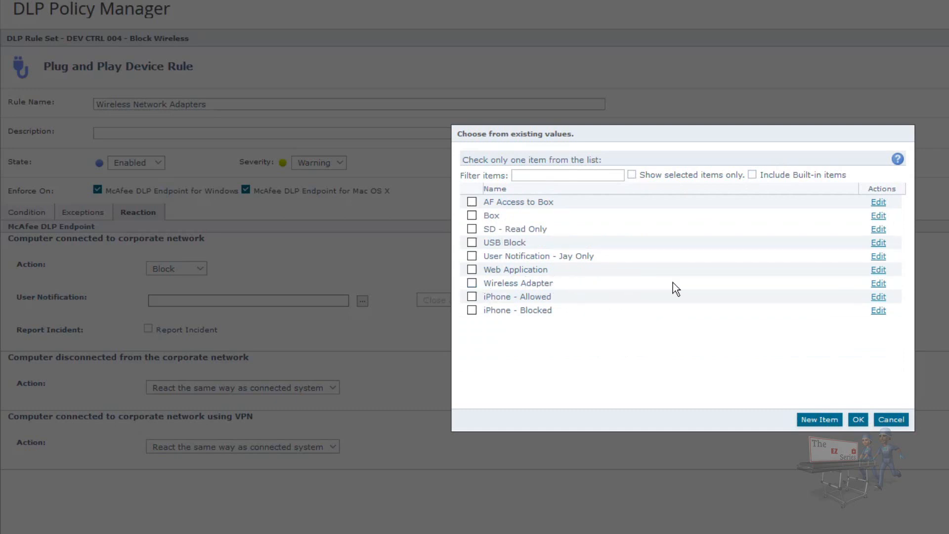
{"action": "left_click", "coordinate": [879, 283]}
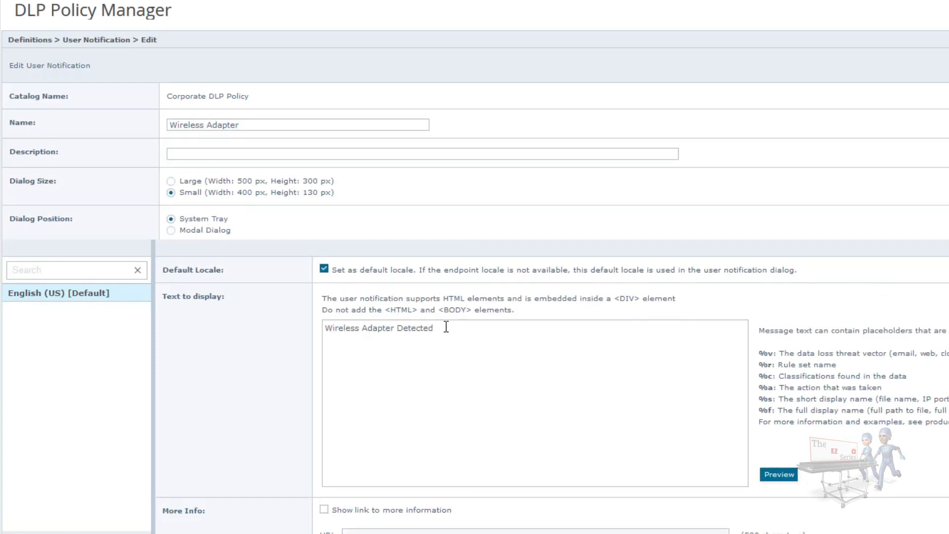
{"action": "left_click", "coordinate": [445, 332]}
{"action": "type", "text": "-"}
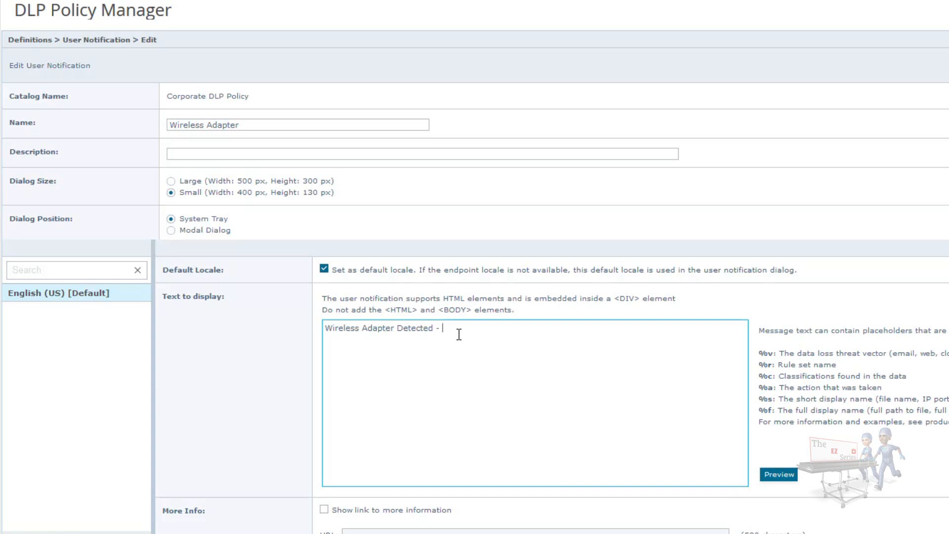
{"action": "type", "text": " Your wireless has been disabled!"}
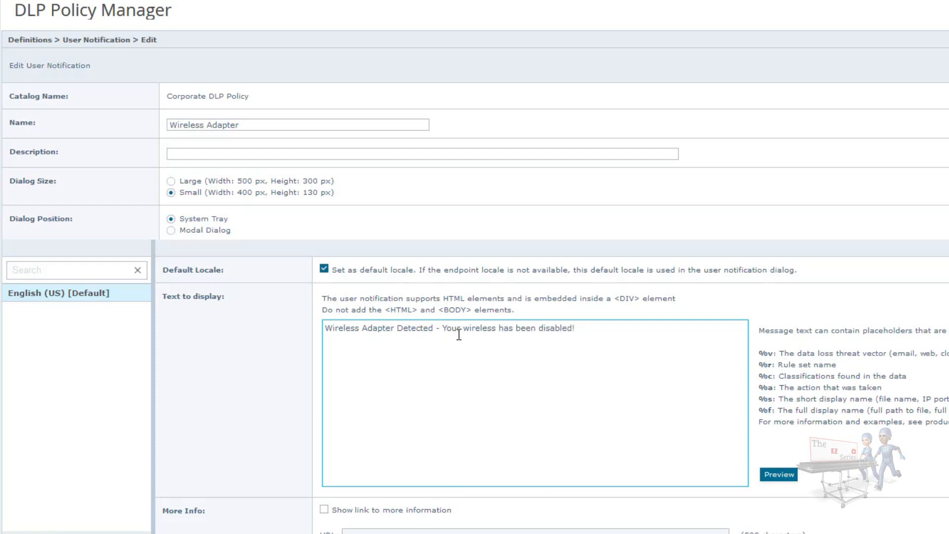
Preview the edited user notification, close the preview and save the notification.
{"action": "left_click", "coordinate": [781, 476]}
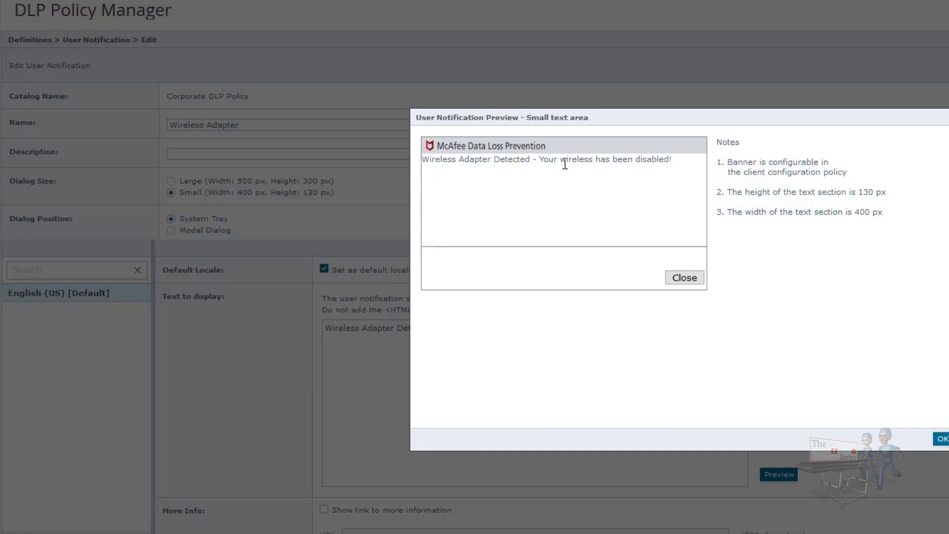
{"action": "left_click", "coordinate": [684, 278]}
{"action": "left_click", "coordinate": [941, 439]}
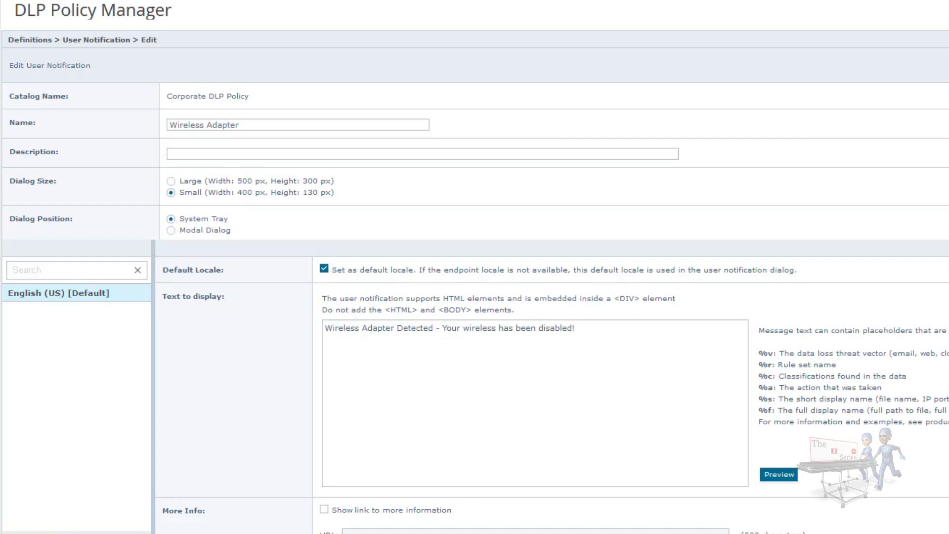
{"action": "left_click", "coordinate": [938, 502]}
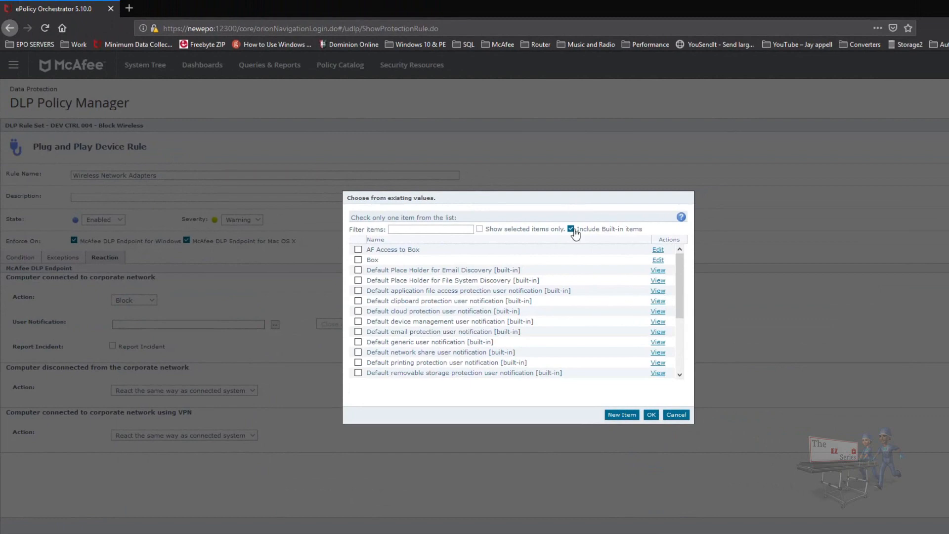
Exclude built-in items from the notification list and assign Wireless Adapter as the rule's user notification.
{"action": "left_click", "coordinate": [571, 230]}
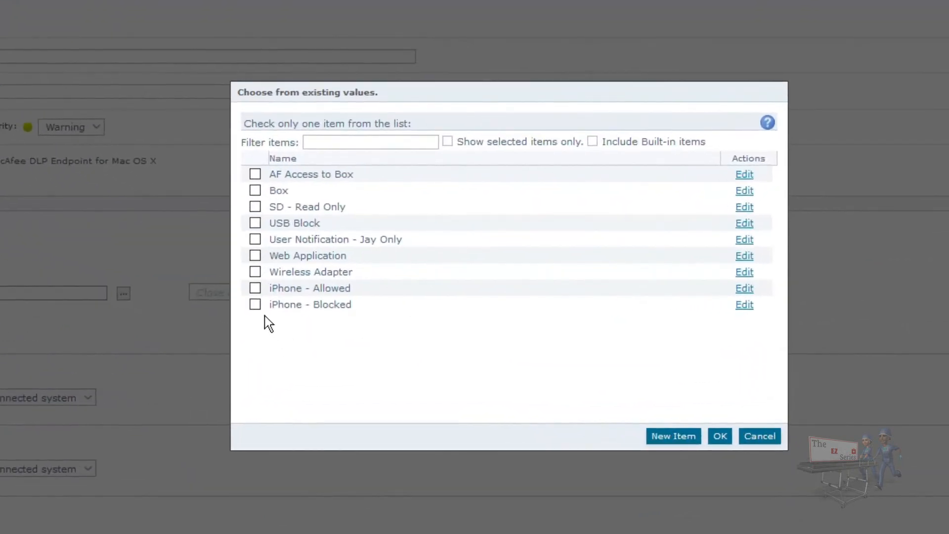
{"action": "left_click", "coordinate": [254, 272]}
{"action": "left_click", "coordinate": [719, 436]}
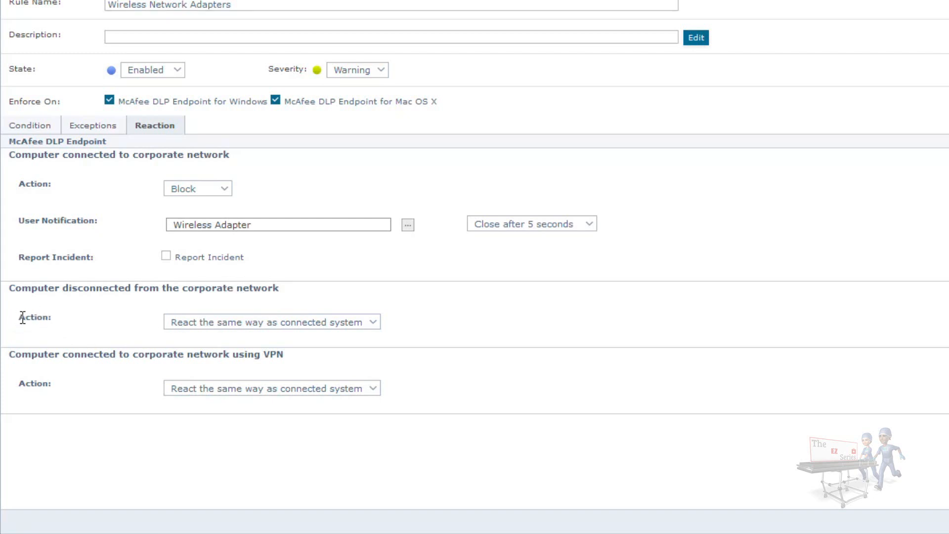
Enable incident reporting for computers connected to the corporate network and set the action for disconnected computers to Block.
{"action": "left_click", "coordinate": [165, 256]}
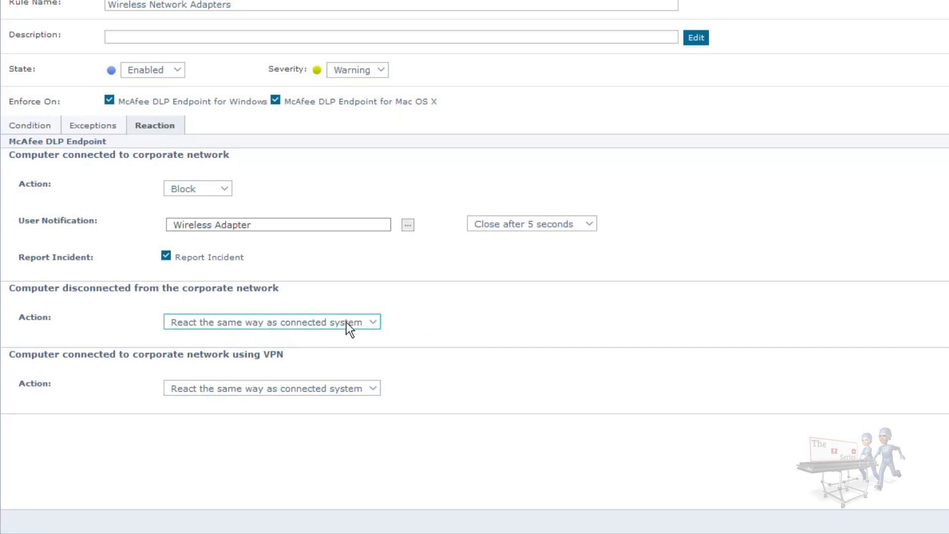
{"action": "left_click", "coordinate": [373, 322]}
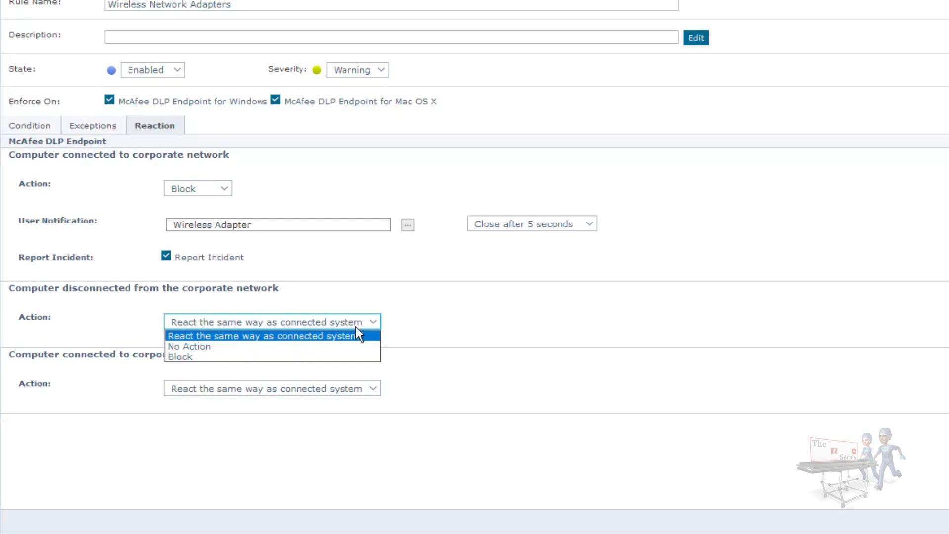
{"action": "left_click", "coordinate": [186, 356]}
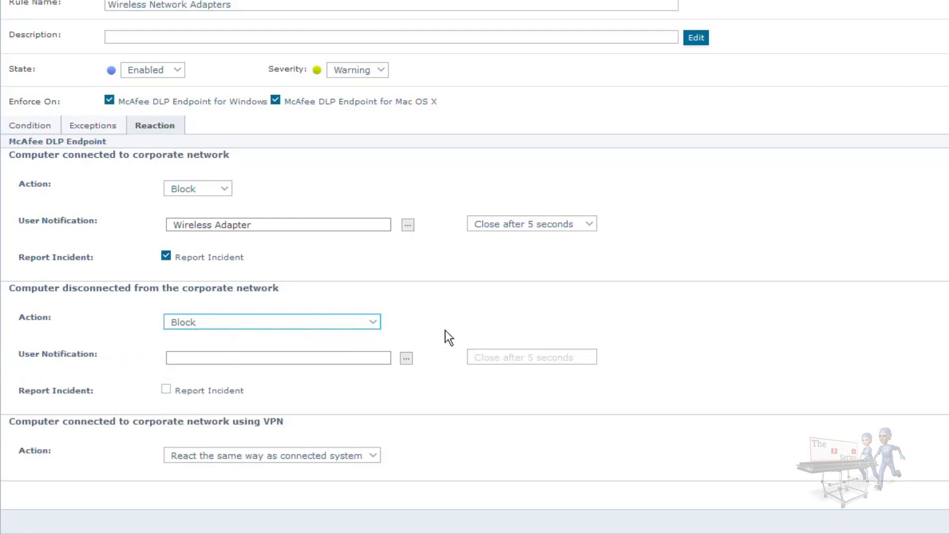
Create a new user notification for disconnected computers and name it "Not on Corporate Network".
{"action": "left_click", "coordinate": [405, 360]}
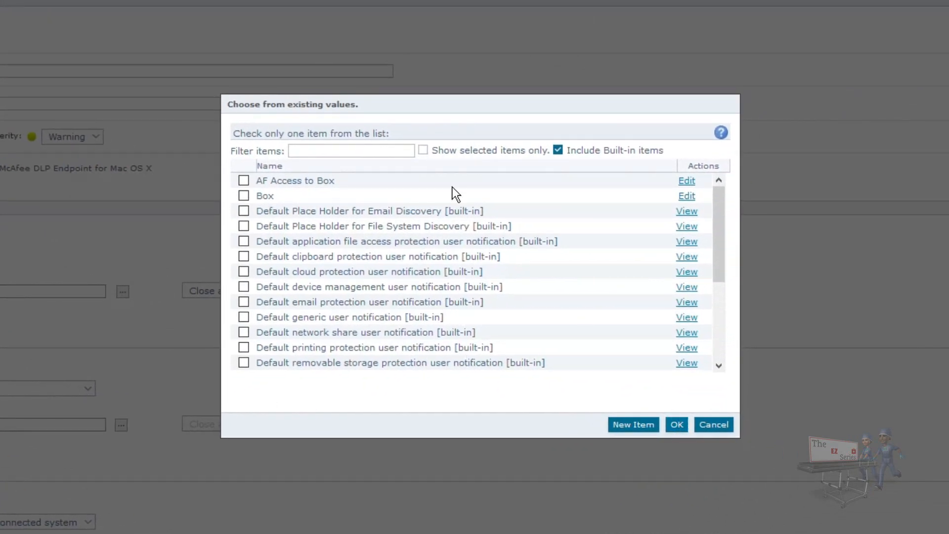
{"action": "left_click", "coordinate": [558, 150]}
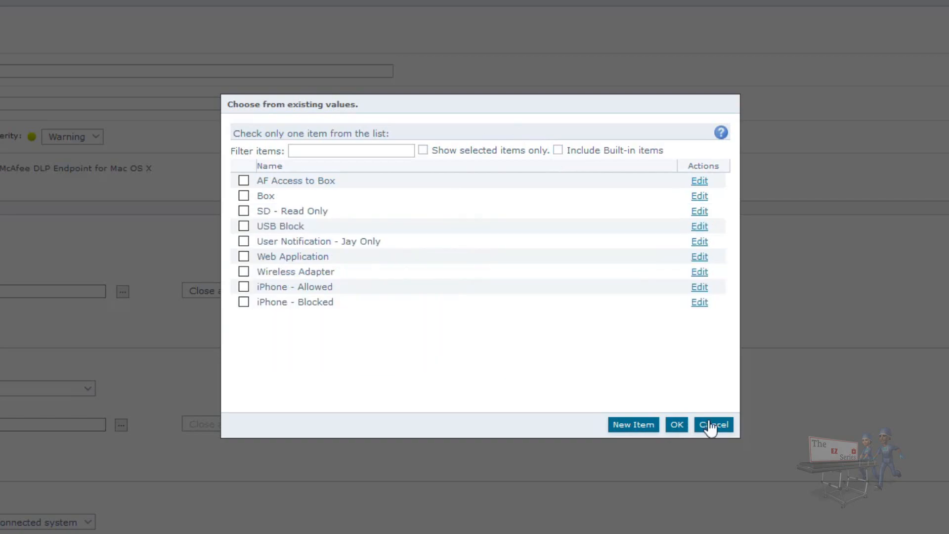
{"action": "left_click", "coordinate": [713, 424]}
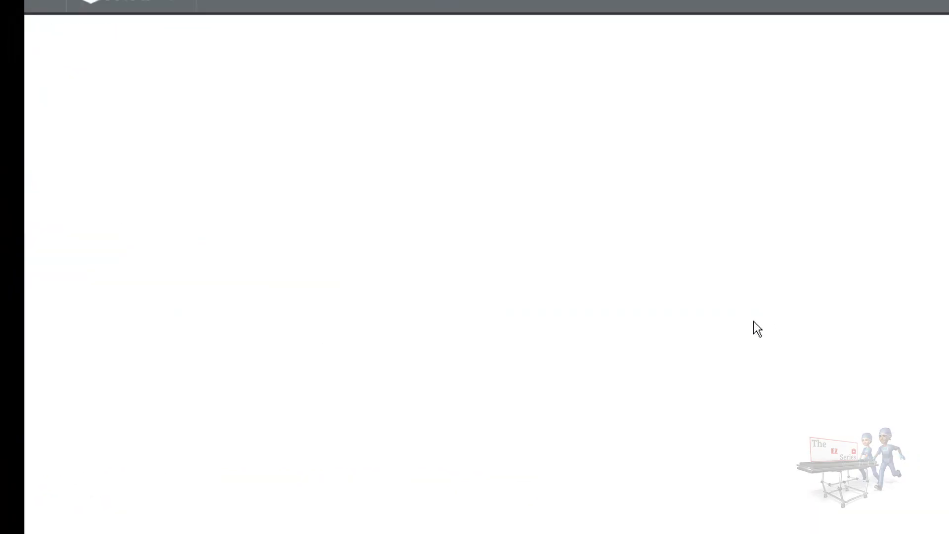
{"action": "left_click_drag", "start_coordinate": [323, 186], "coordinate": [159, 174]}
{"action": "type", "text": "Not on Co"}
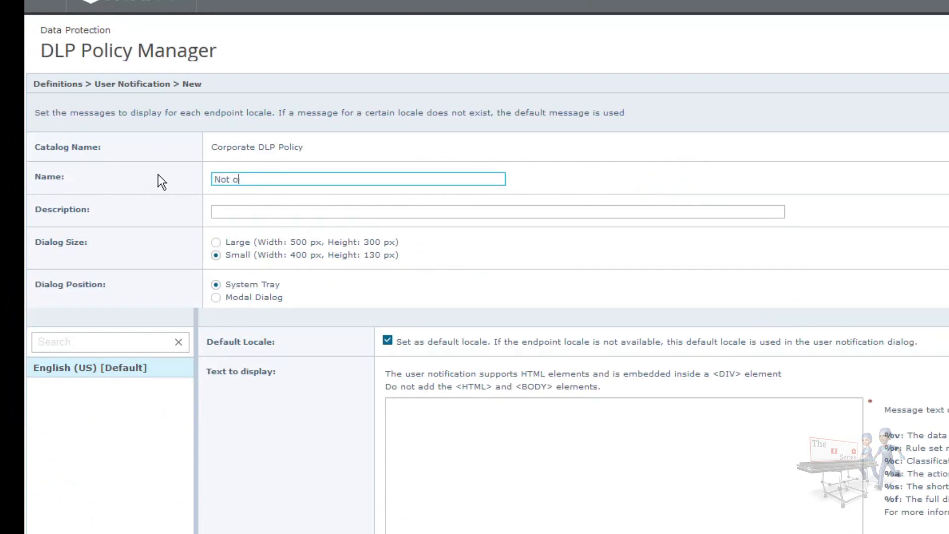
{"action": "type", "text": "orate Network"}
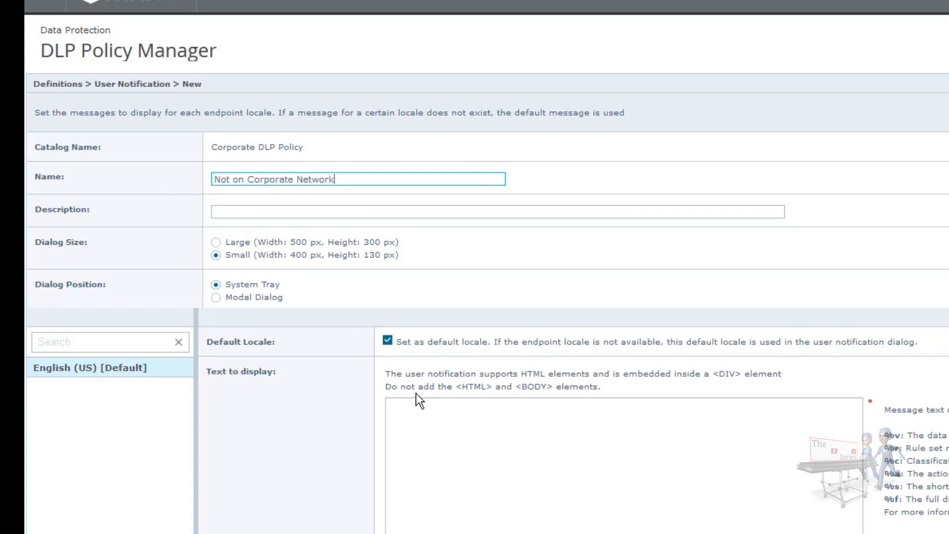
Enter "Not on the Corporate Network - Wireless Disabled" as the notification's display text and save the notification.
{"action": "left_click", "coordinate": [428, 411]}
{"action": "type", "text": "No"}
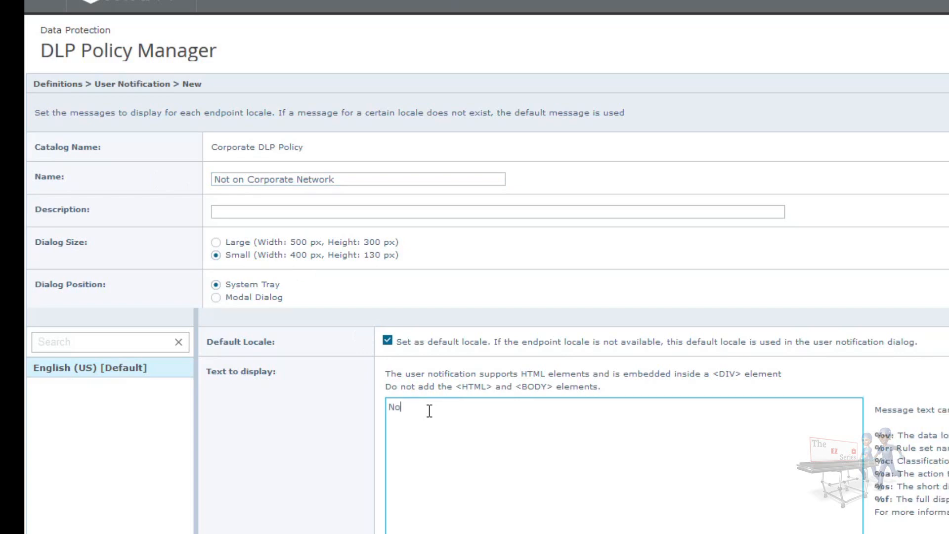
{"action": "type", "text": "t on the Corporate Net"}
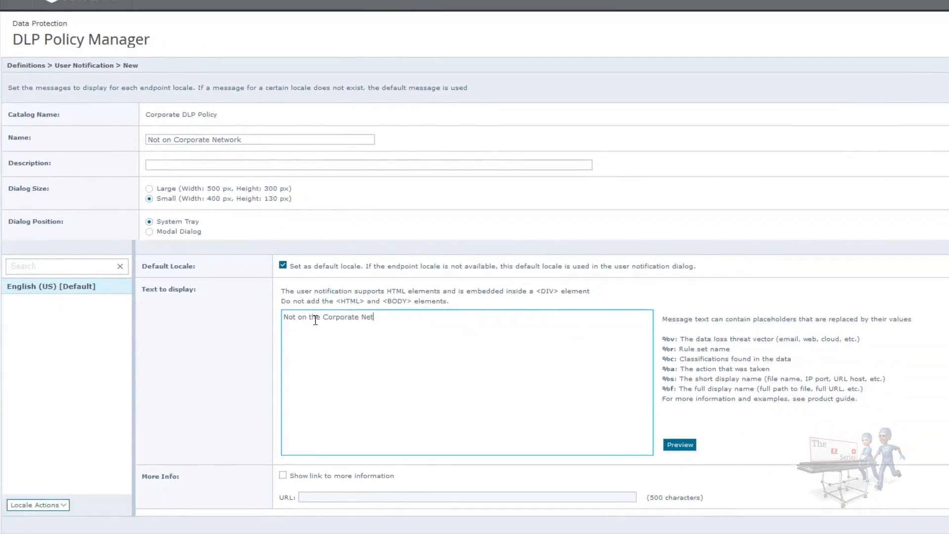
{"action": "type", "text": "work - Wireless Disabled"}
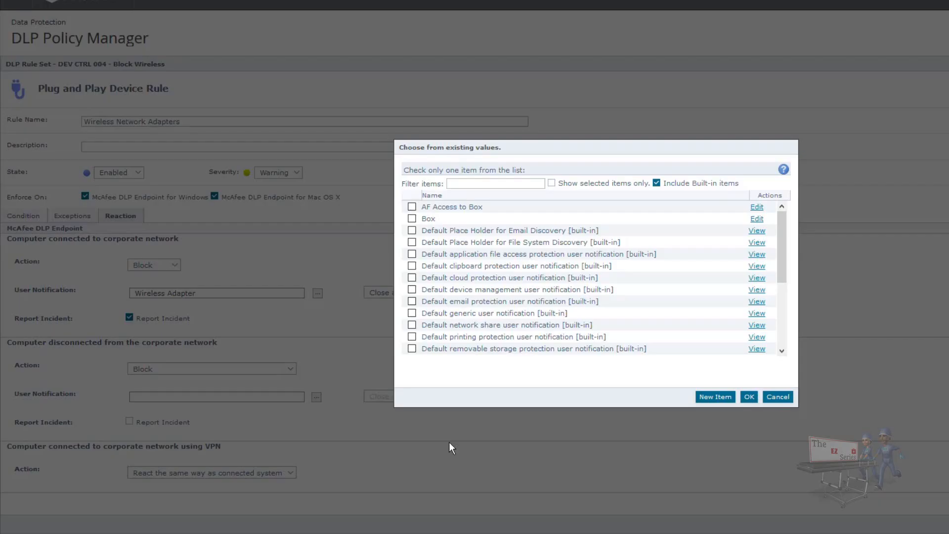
Exclude built-in items from the notification list and assign Not on Corporate Network as the notification for disconnected computers.
{"action": "left_click", "coordinate": [656, 184]}
{"action": "left_click", "coordinate": [411, 230]}
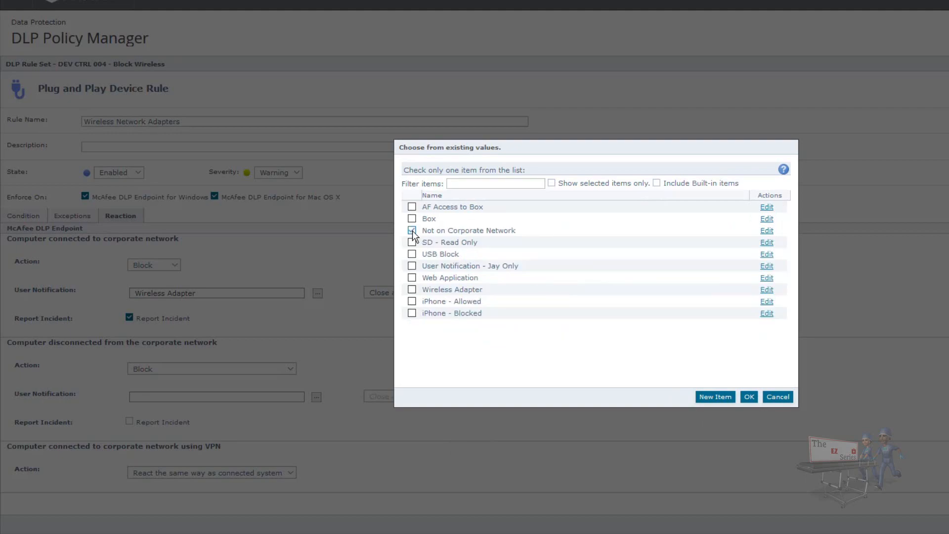
{"action": "left_click", "coordinate": [750, 397]}
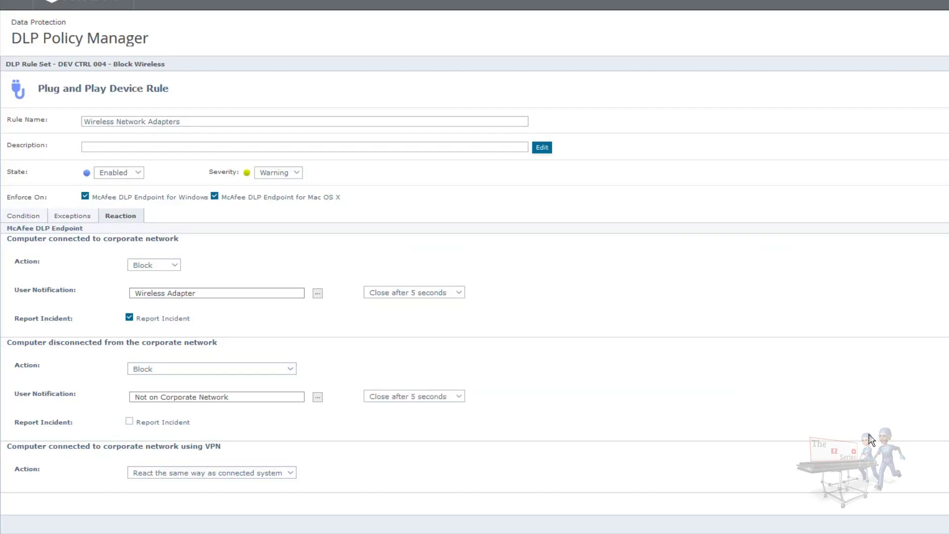
Enable incident reporting for disconnected computers, then save the rule with enforcement on McAfee DLP Endpoint for Mac OS X removed.
{"action": "left_click", "coordinate": [129, 422]}
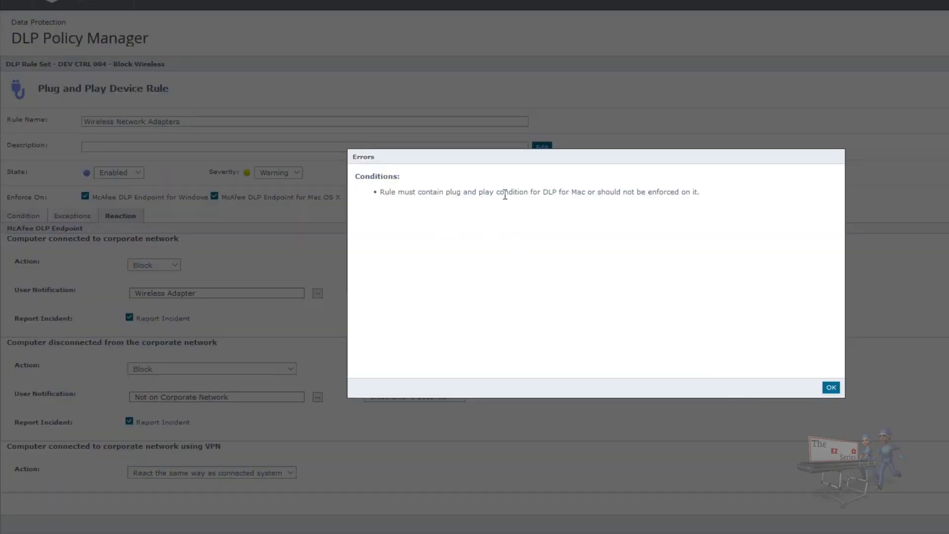
{"action": "left_click", "coordinate": [831, 388]}
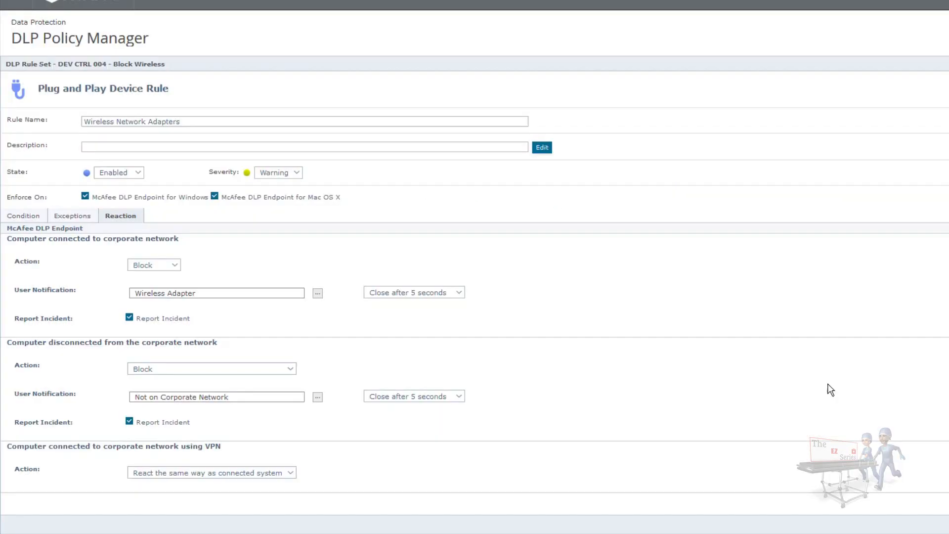
{"action": "left_click", "coordinate": [214, 196]}
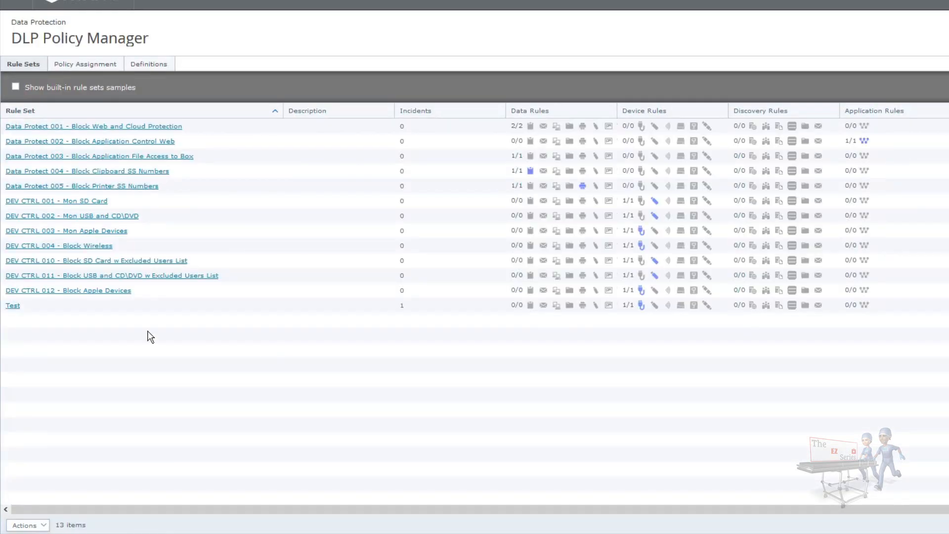
Open the Device Classes settings of Corporate - Monitor Policy in the Policy Catalog and review the Wireless Communication Devices override's status and filter type.
{"action": "left_click", "coordinate": [396, 2]}
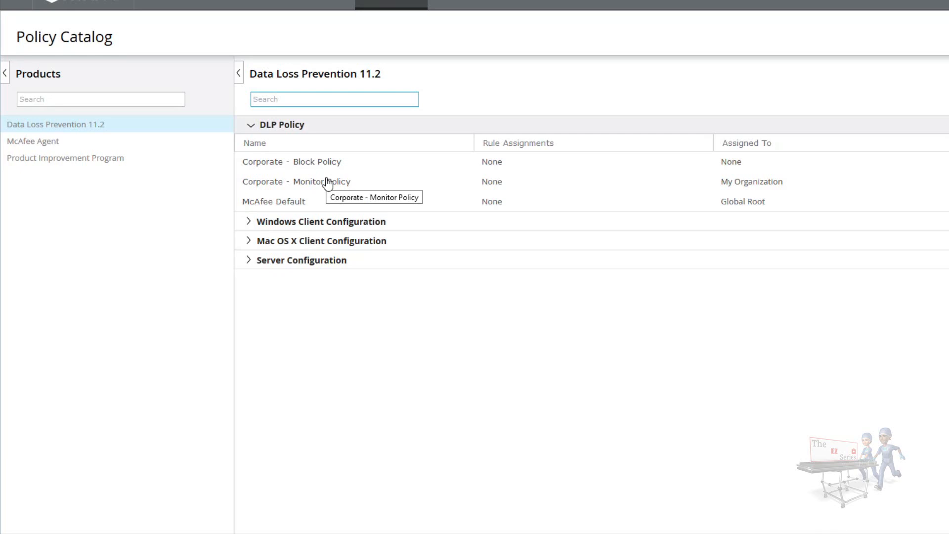
{"action": "left_click", "coordinate": [948, 181]}
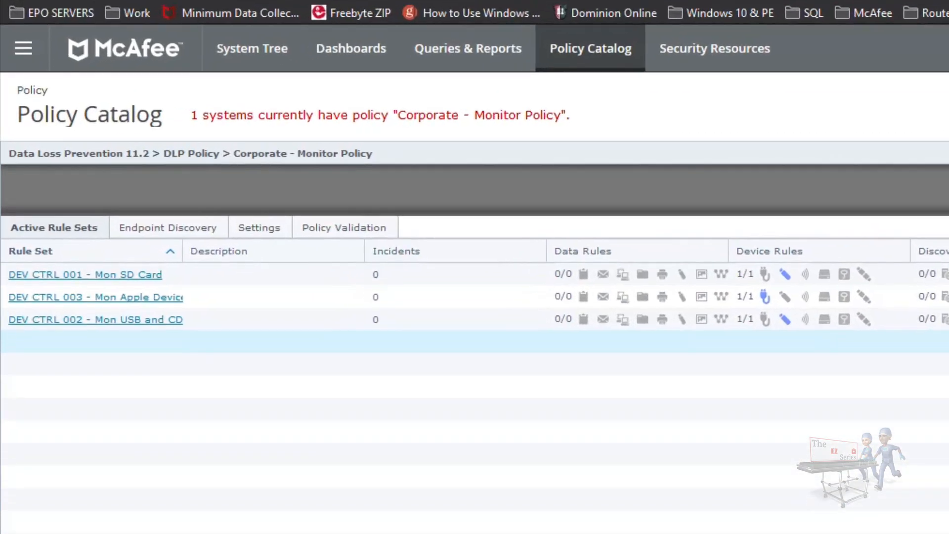
{"action": "left_click", "coordinate": [282, 232]}
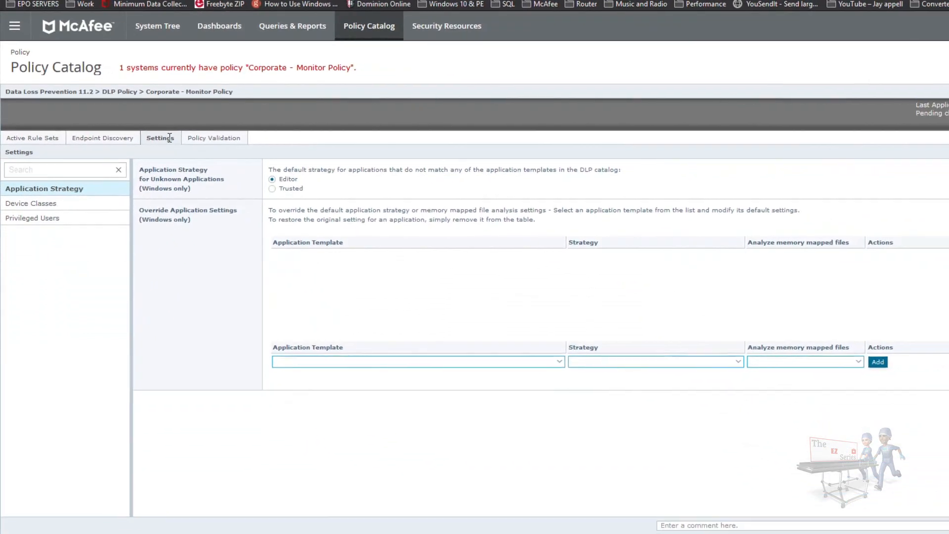
{"action": "left_click", "coordinate": [76, 210]}
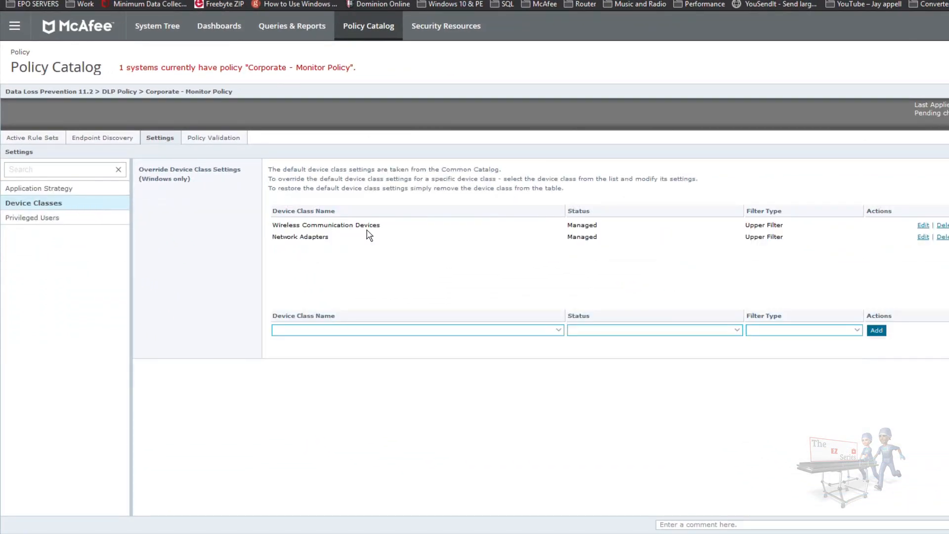
{"action": "left_click_drag", "start_coordinate": [273, 226], "coordinate": [387, 228]}
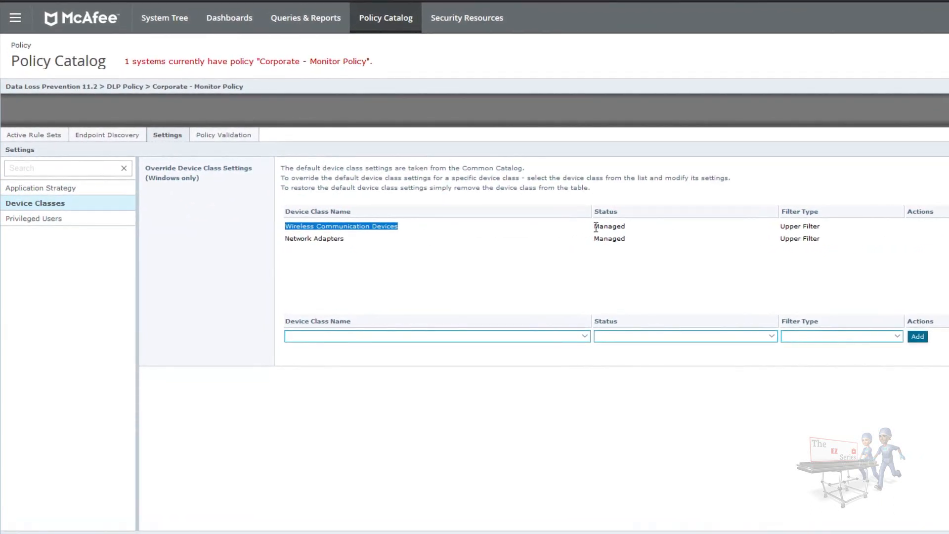
{"action": "left_click_drag", "start_coordinate": [593, 226], "coordinate": [635, 227]}
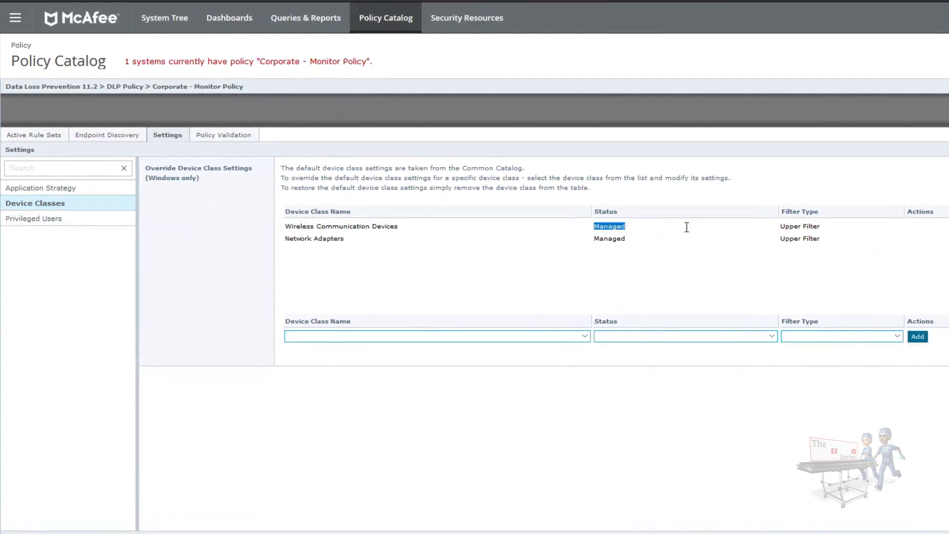
{"action": "left_click_drag", "start_coordinate": [780, 226], "coordinate": [836, 231]}
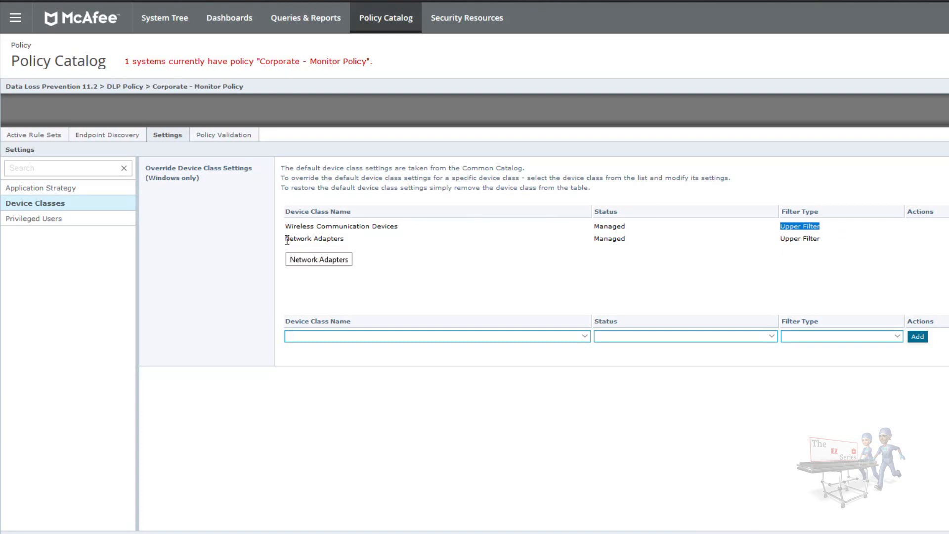
Fill in the new device class override with Network Adapters as the class, status Managed and filter type Upper Filter.
{"action": "left_click", "coordinate": [584, 336]}
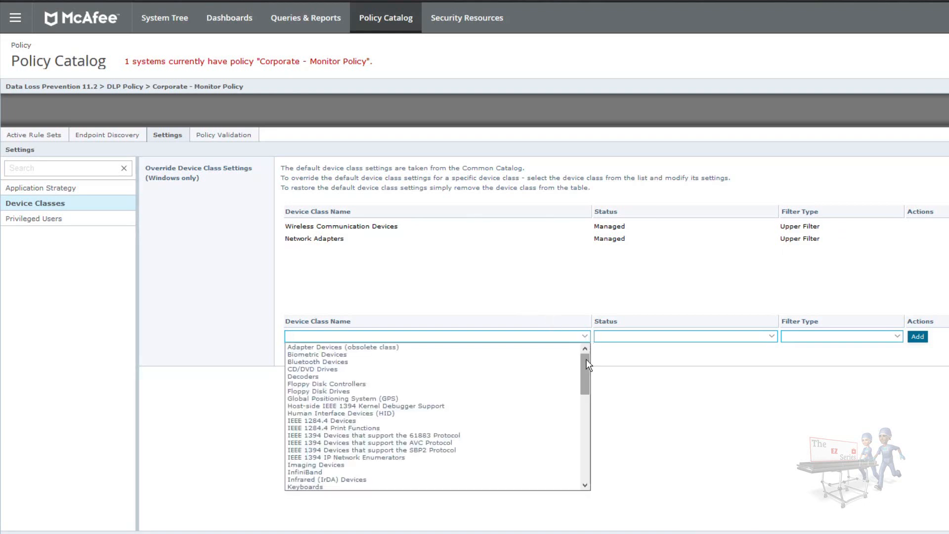
{"action": "left_click_drag", "start_coordinate": [588, 364], "coordinate": [586, 434]}
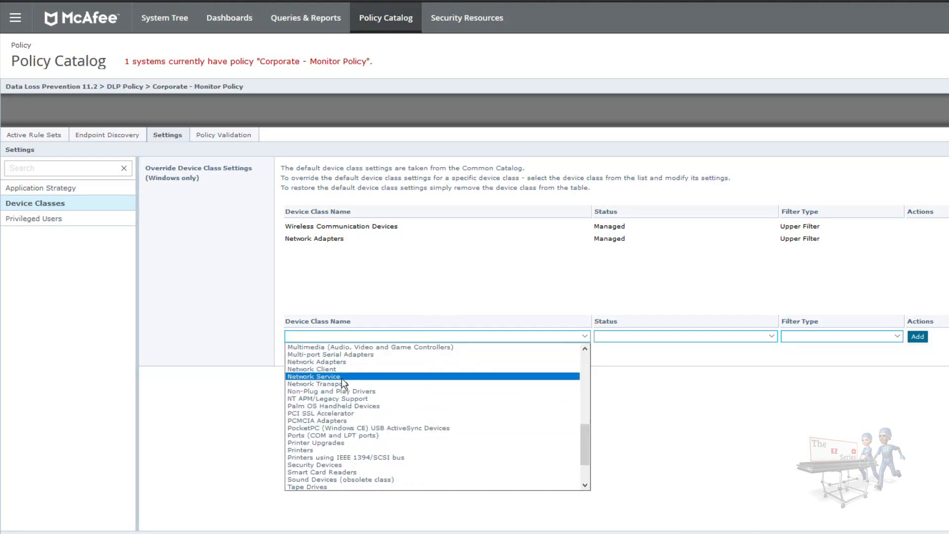
{"action": "left_click", "coordinate": [341, 362]}
{"action": "left_click", "coordinate": [658, 338]}
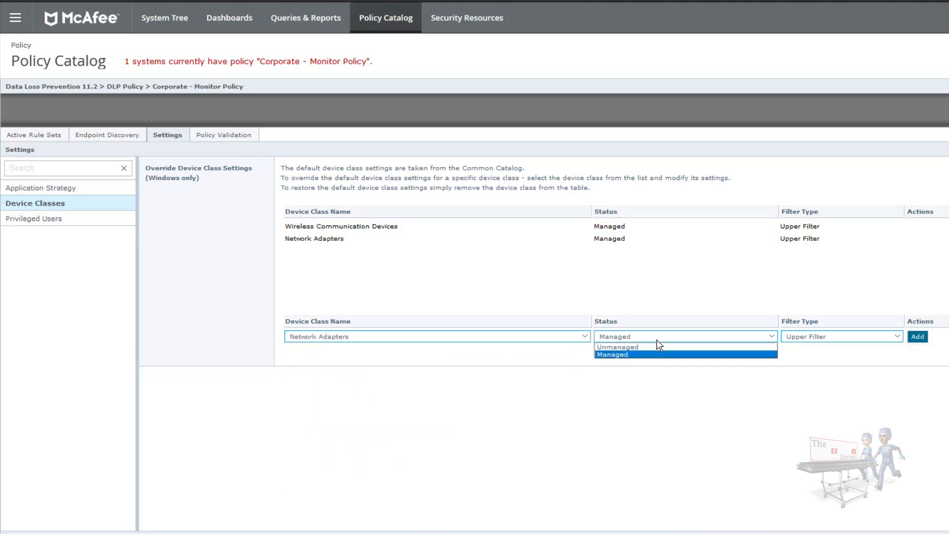
{"action": "left_click", "coordinate": [656, 347]}
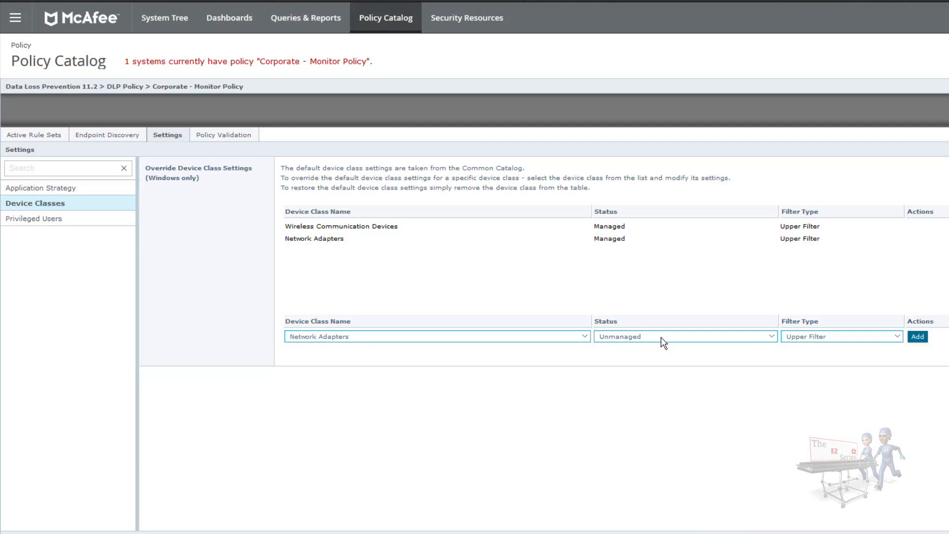
{"action": "left_click", "coordinate": [660, 337]}
{"action": "left_click", "coordinate": [645, 354]}
{"action": "left_click", "coordinate": [818, 337]}
Switch to Device Manager and view the advanced and detail properties of the Killer Wireless-N 1202 Network Adapter.
{"action": "key", "text": "alt+Tab"}
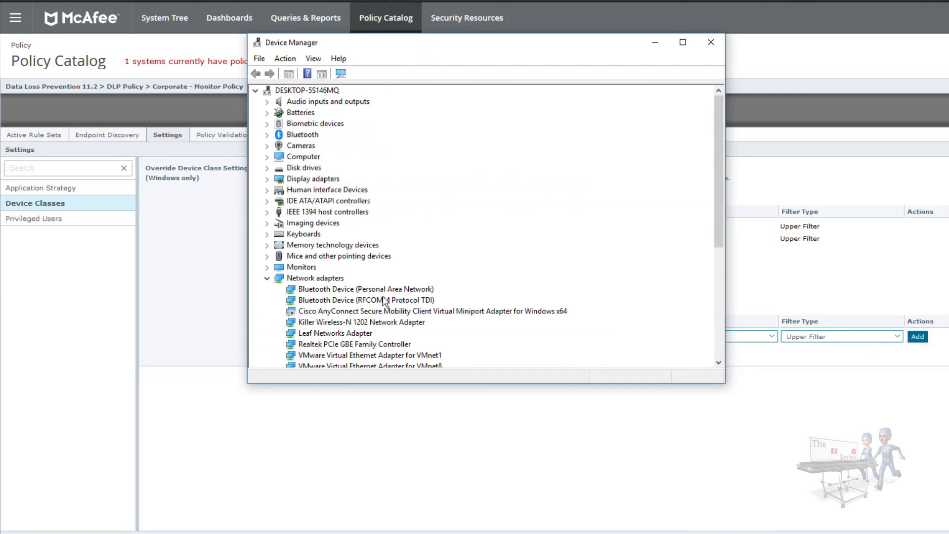
{"action": "scroll", "coordinate": [385, 300], "scroll_direction": "down", "scroll_amount": 1}
{"action": "double_click", "coordinate": [330, 290]}
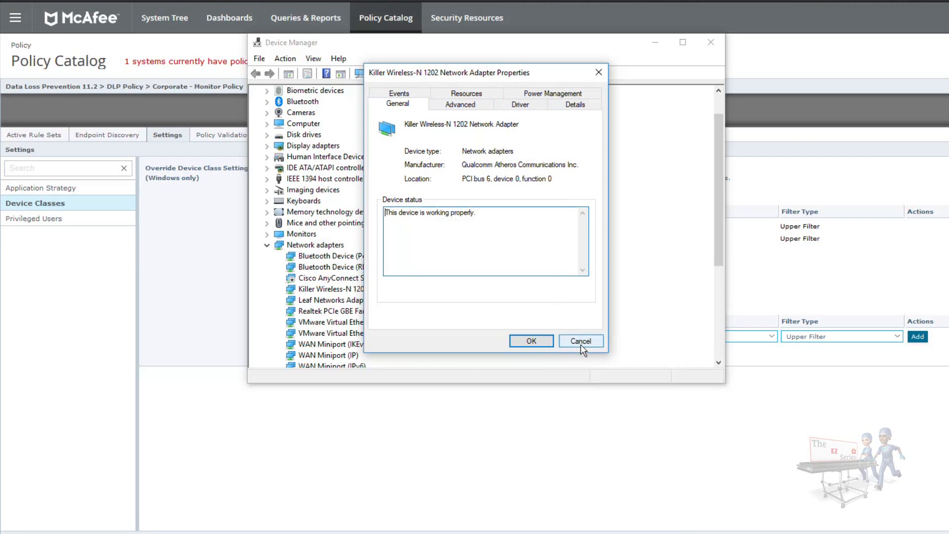
{"action": "left_click", "coordinate": [463, 104]}
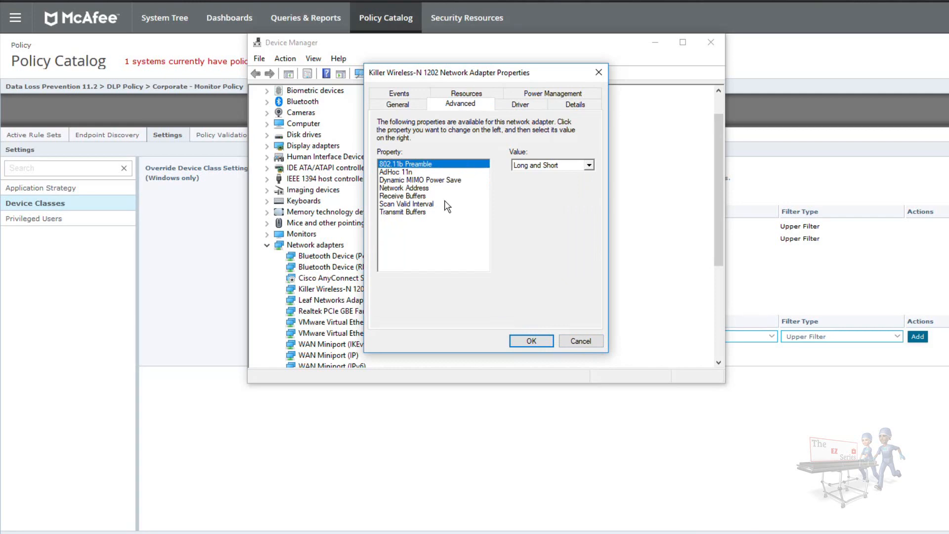
{"action": "left_click", "coordinate": [569, 108]}
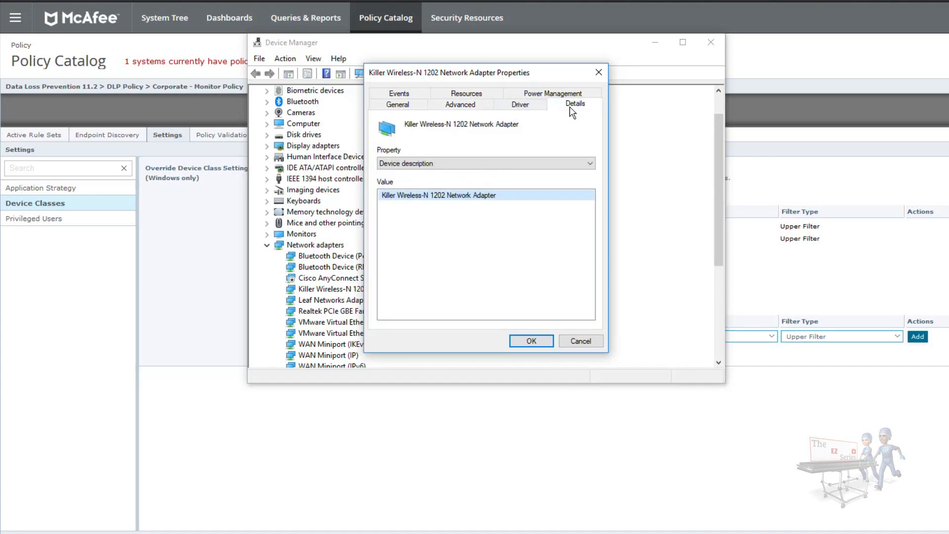
Show the Class upper filters property in the wireless adapter's details and reopen the list of available properties.
{"action": "left_click", "coordinate": [552, 165]}
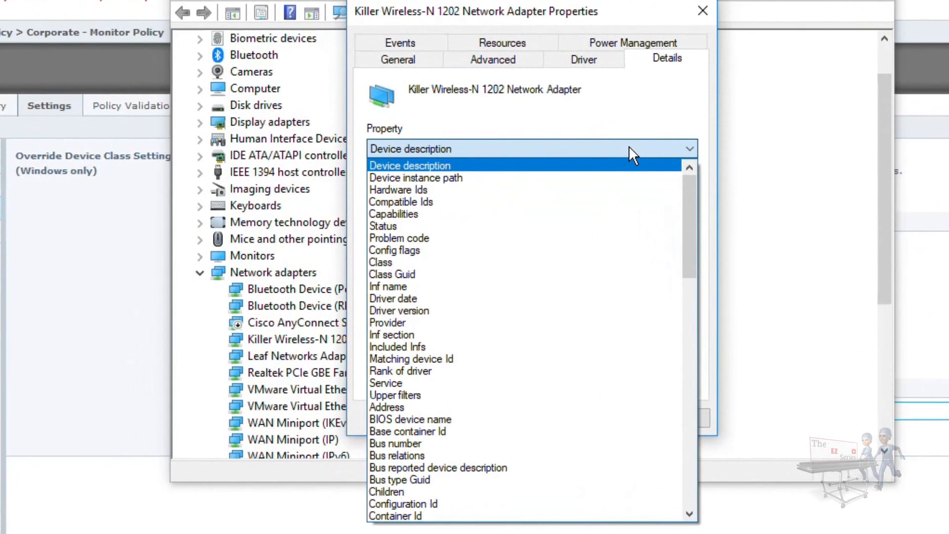
{"action": "left_click_drag", "start_coordinate": [690, 215], "coordinate": [686, 467]}
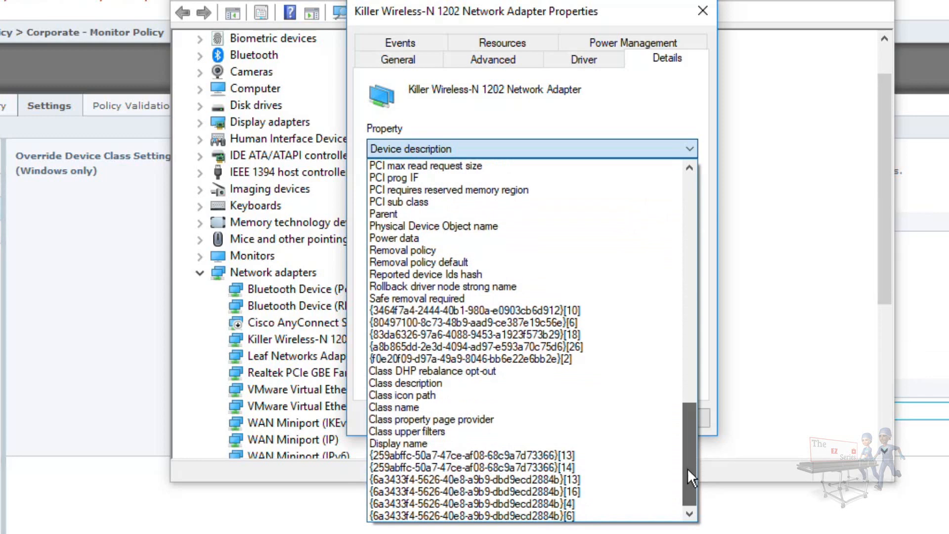
{"action": "left_click", "coordinate": [387, 431]}
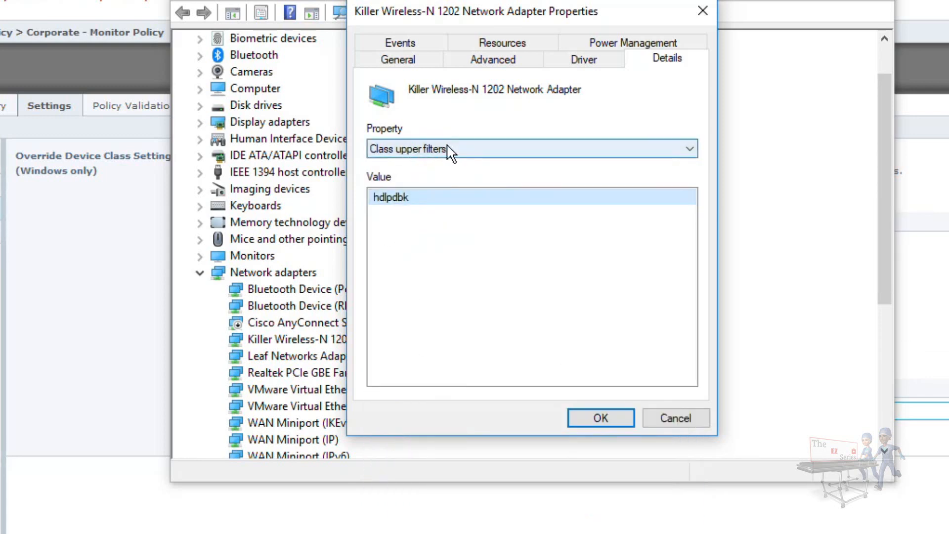
{"action": "left_click", "coordinate": [463, 146]}
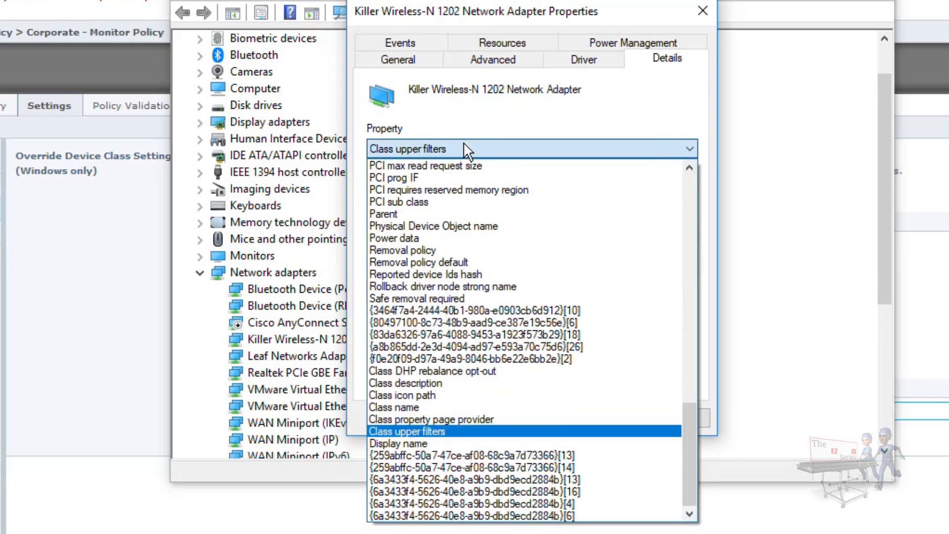
Check the Killer Wireless-N 1202 adapter's Class upper filters value, close its properties and return to the policy's device class overrides.
{"action": "left_click", "coordinate": [451, 432]}
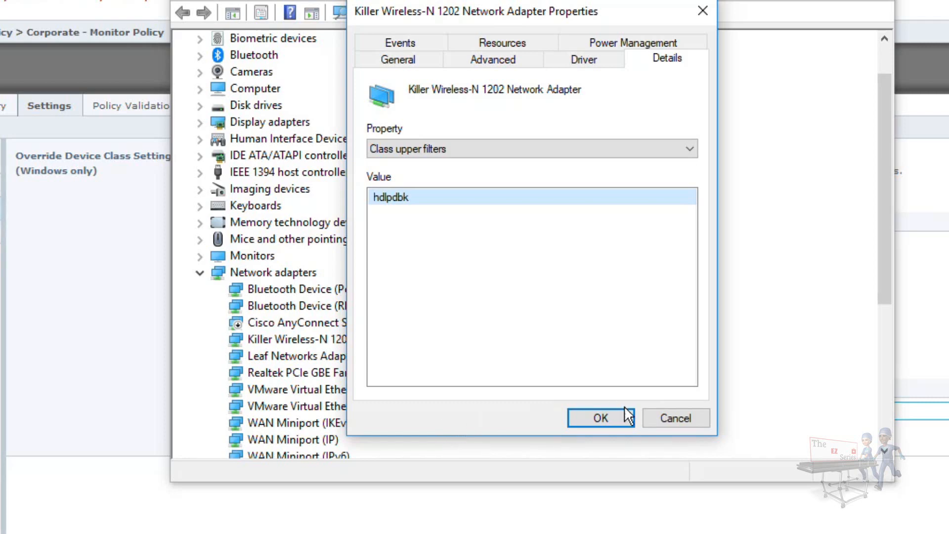
{"action": "left_click", "coordinate": [676, 418]}
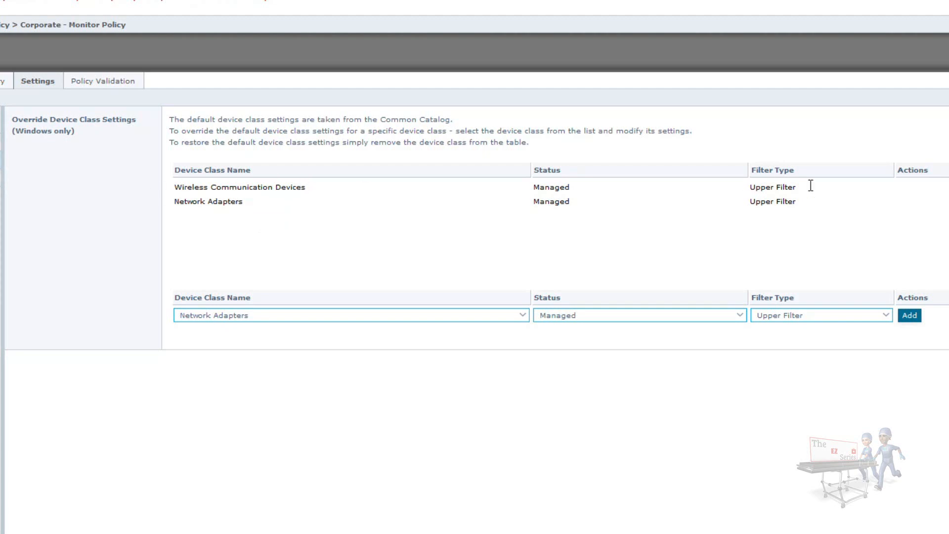
{"action": "left_click", "coordinate": [945, 187]}
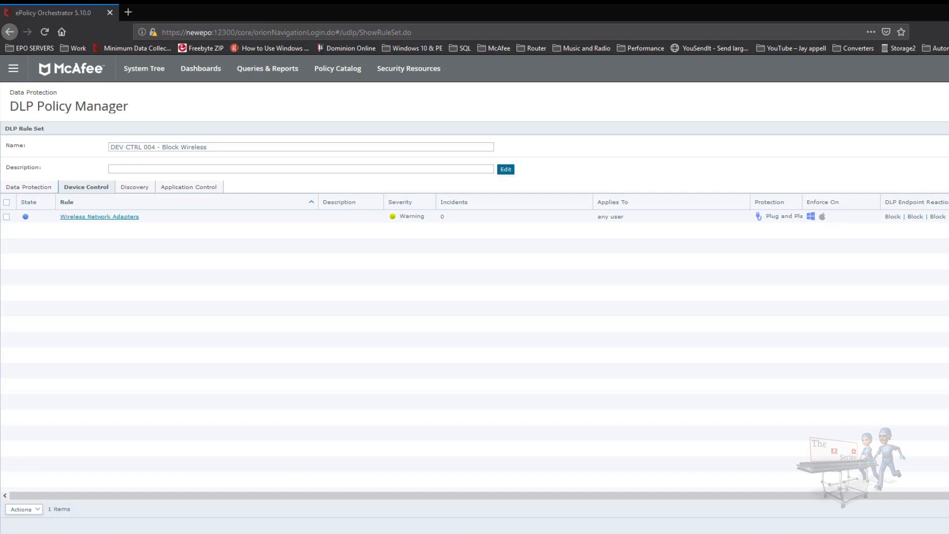
Assign the DEV CTRL 004 - Block Wireless rule set to Corporate - Monitor Policy in the DLP Policy Manager.
{"action": "left_click", "coordinate": [116, 220]}
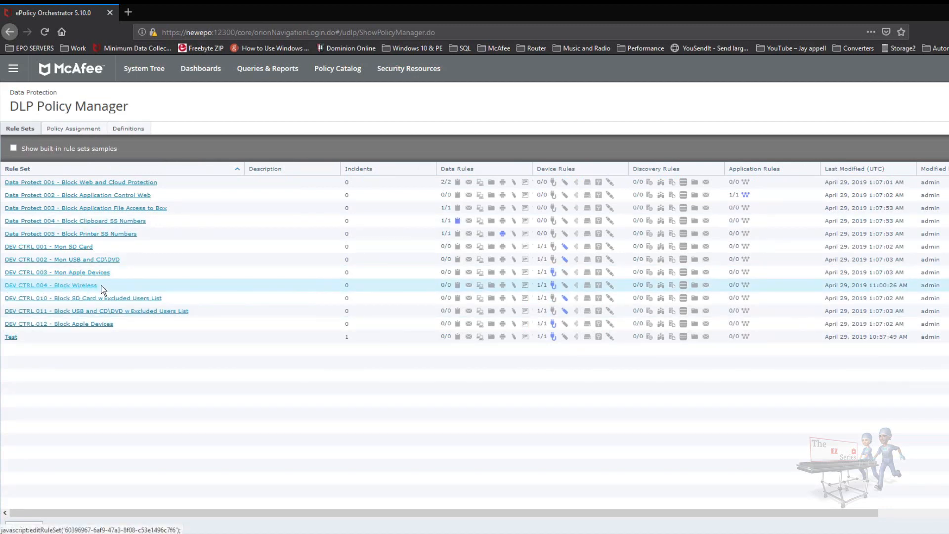
{"action": "left_click", "coordinate": [85, 129]}
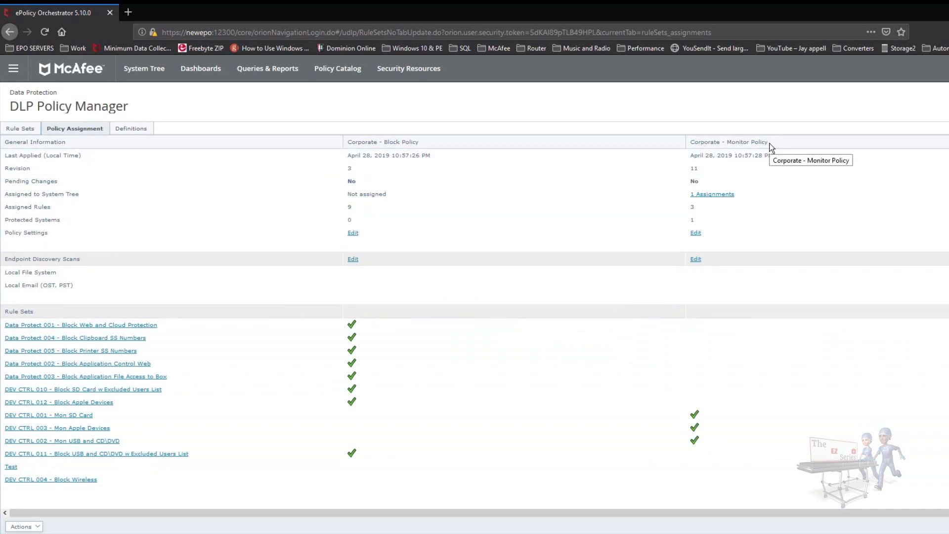
{"action": "left_click", "coordinate": [22, 527]}
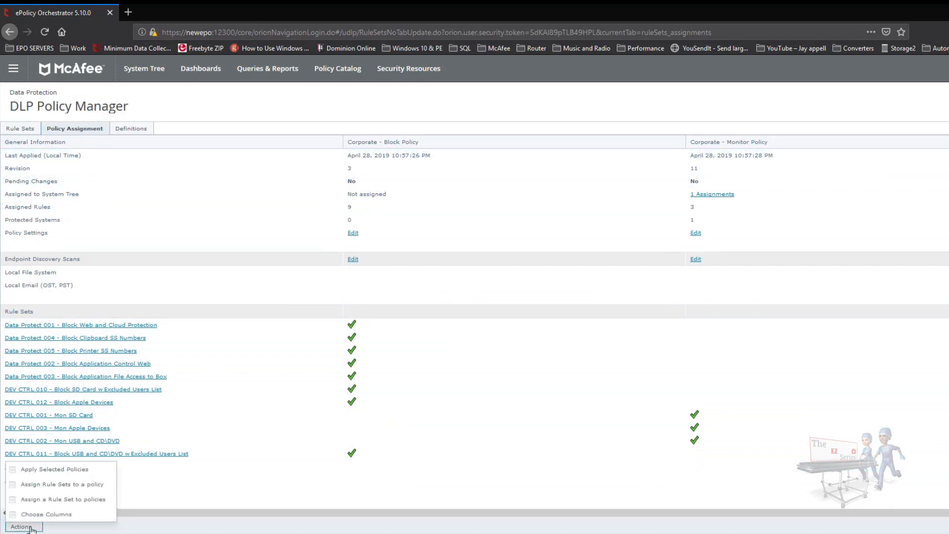
{"action": "left_click", "coordinate": [40, 484]}
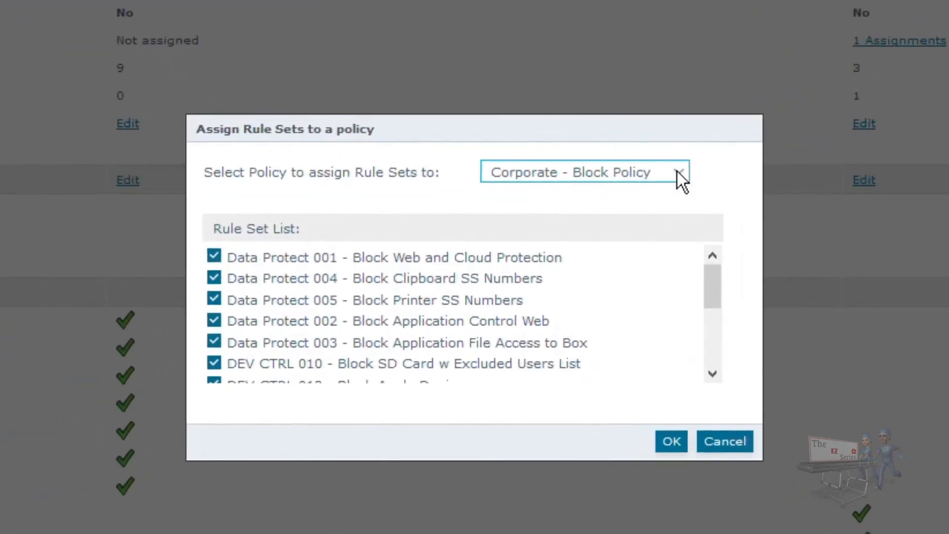
{"action": "left_click", "coordinate": [609, 255]}
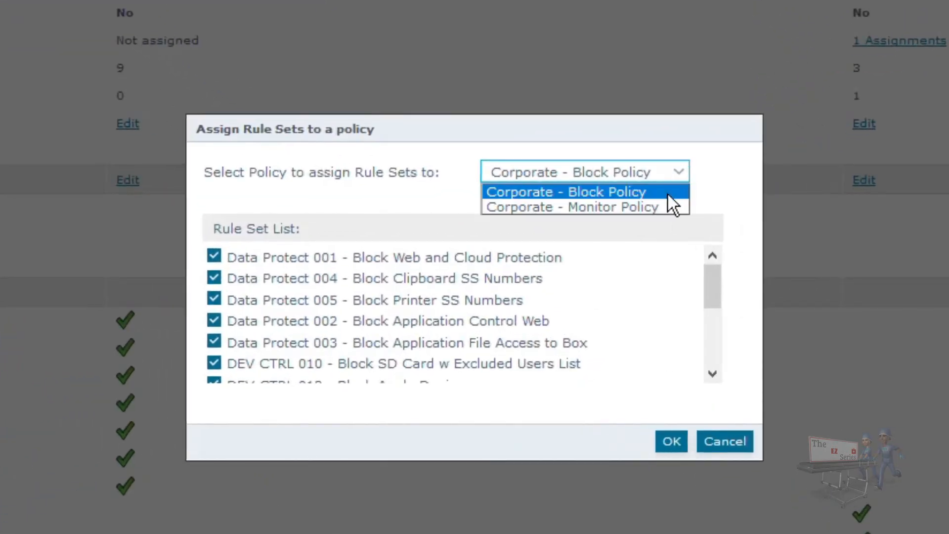
{"action": "left_click", "coordinate": [657, 207]}
{"action": "left_click_drag", "start_coordinate": [708, 281], "coordinate": [702, 381]}
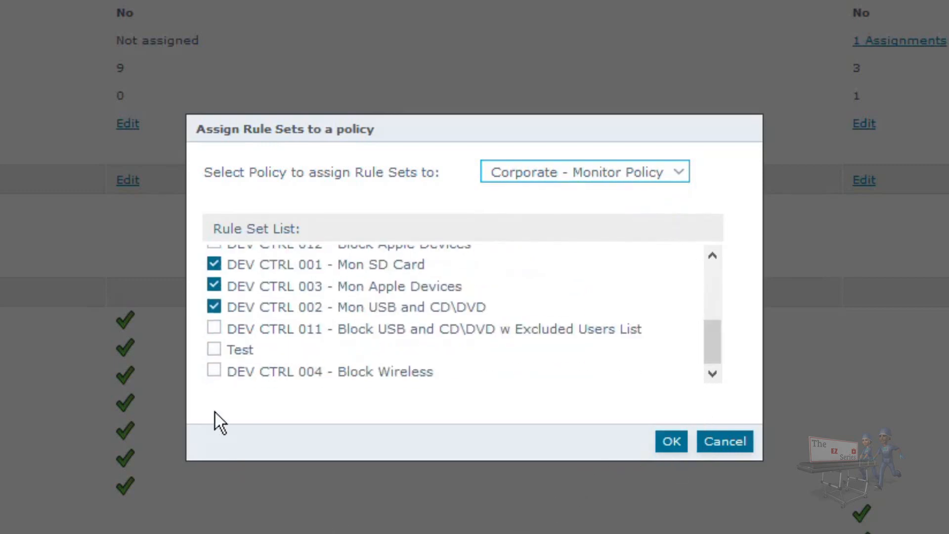
{"action": "left_click", "coordinate": [214, 370]}
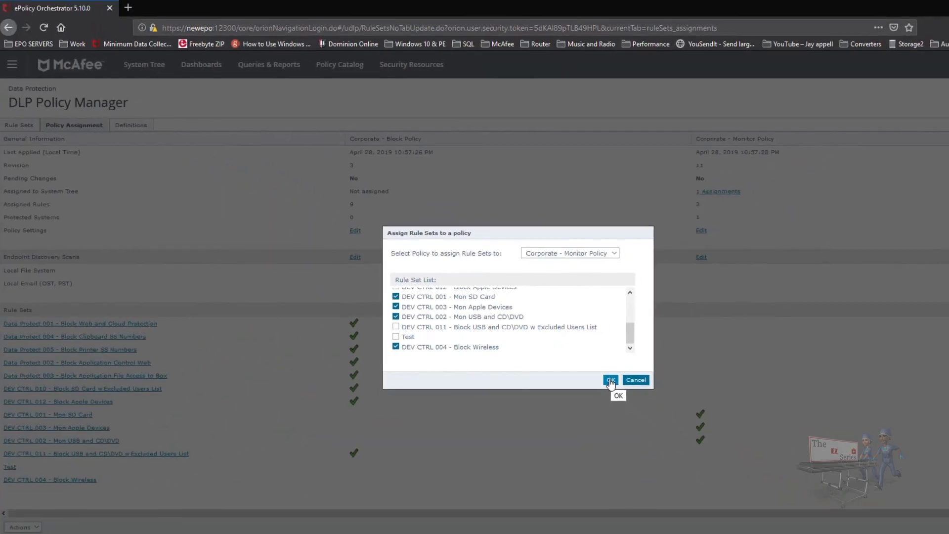
{"action": "left_click", "coordinate": [610, 381]}
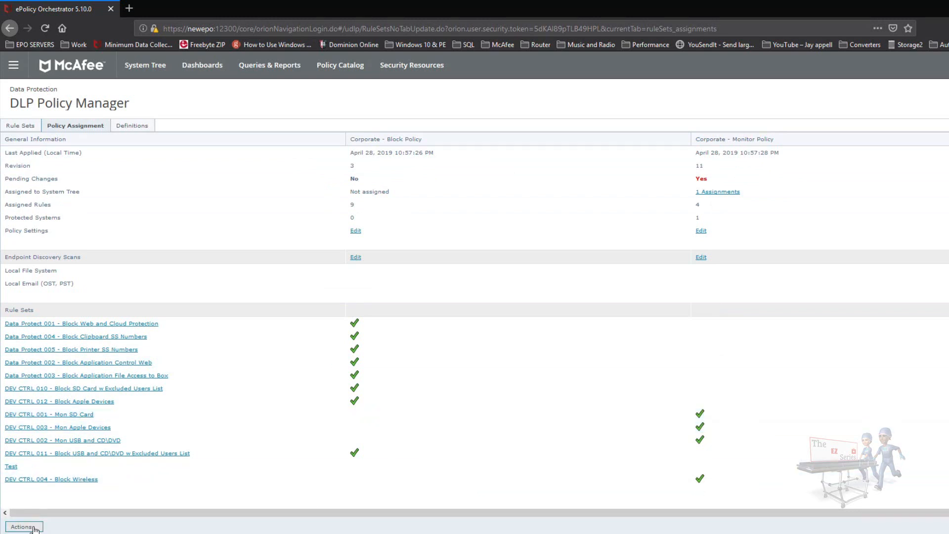
Apply the pending changes to Corporate - Monitor Policy and dismiss the result dialog.
{"action": "left_click", "coordinate": [32, 527]}
{"action": "left_click", "coordinate": [56, 470]}
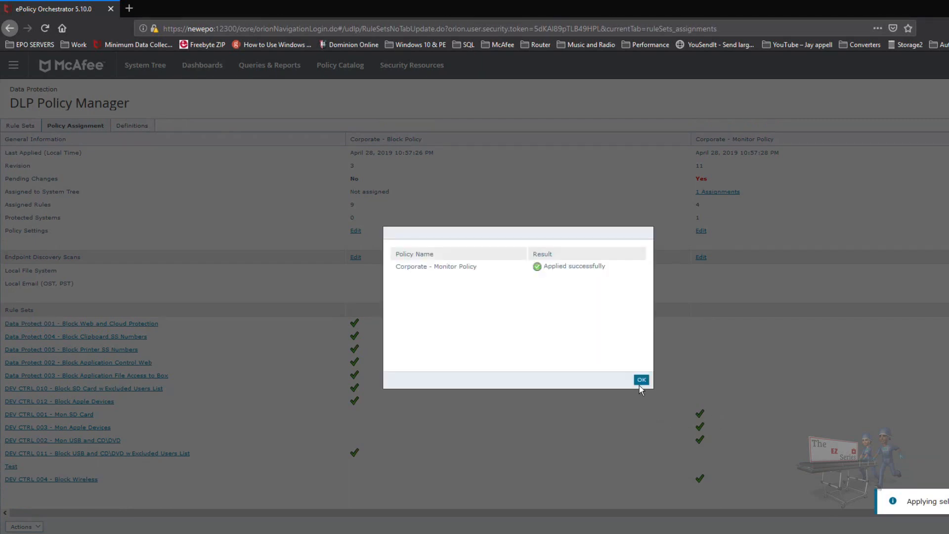
{"action": "left_click", "coordinate": [641, 380]}
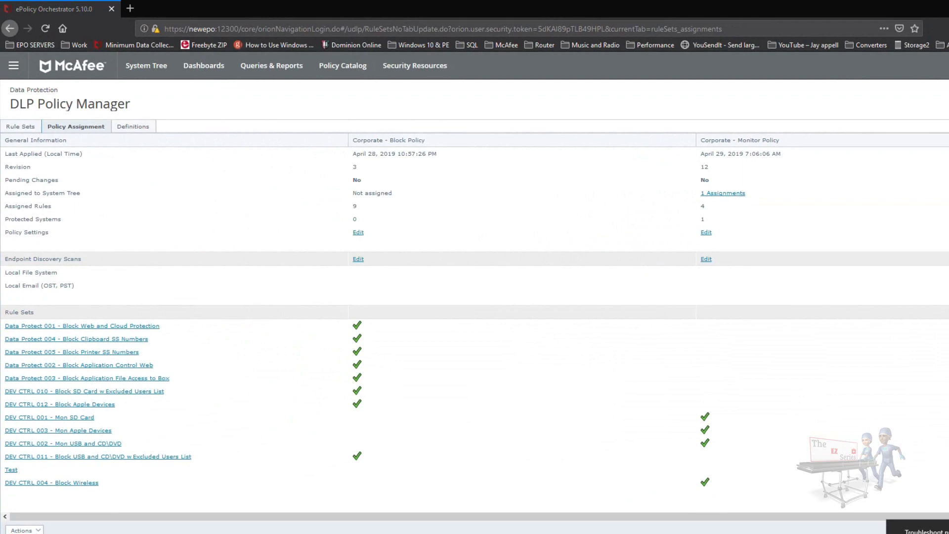
Switch to the Windows network settings, show the adapters in Network Connections and close the Settings window.
{"action": "left_click", "coordinate": [924, 533]}
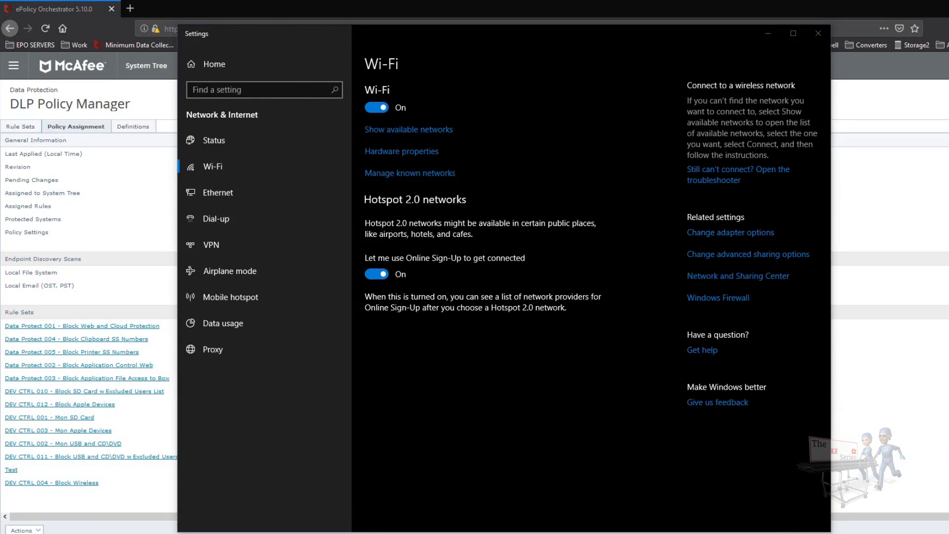
{"action": "left_click", "coordinate": [818, 33]}
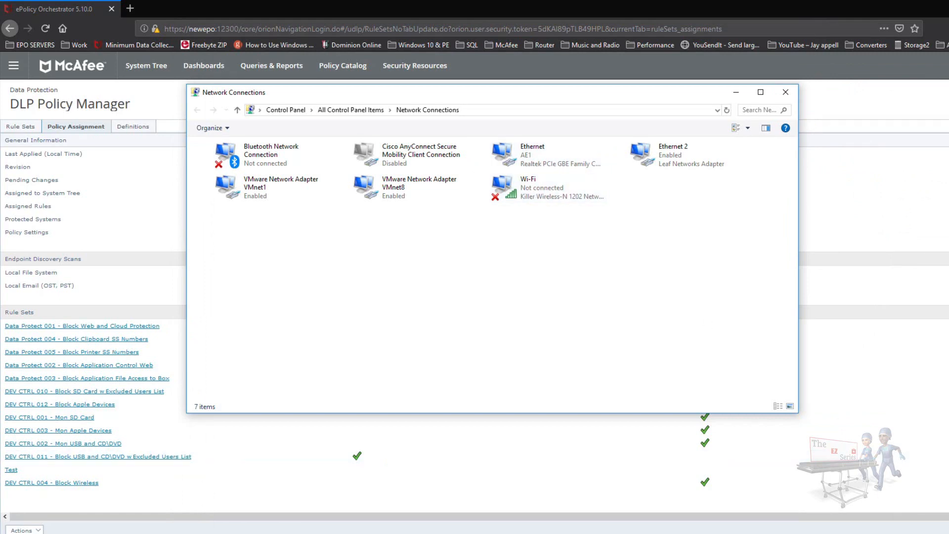
{"action": "right_click", "coordinate": [934, 533]}
{"action": "left_click", "coordinate": [929, 533]}
{"action": "left_click", "coordinate": [934, 533]}
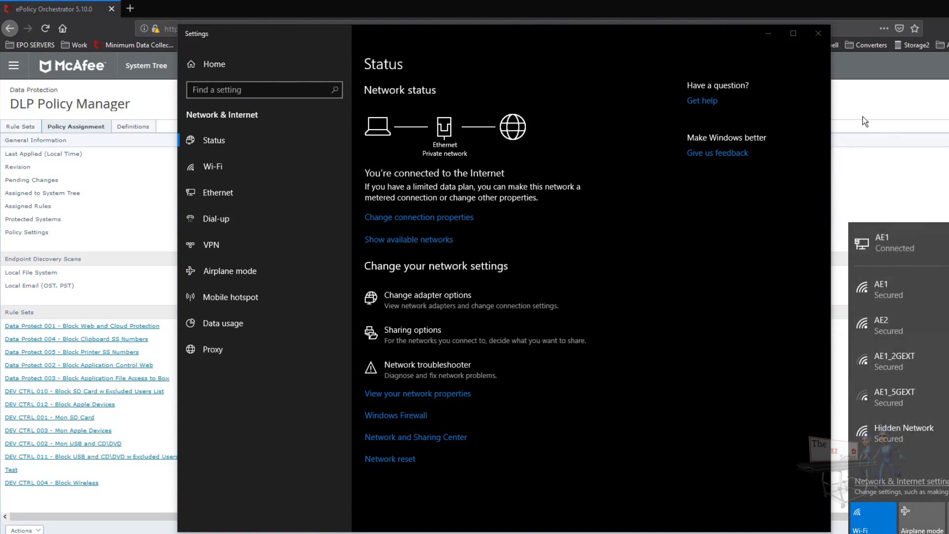
{"action": "left_click", "coordinate": [817, 33]}
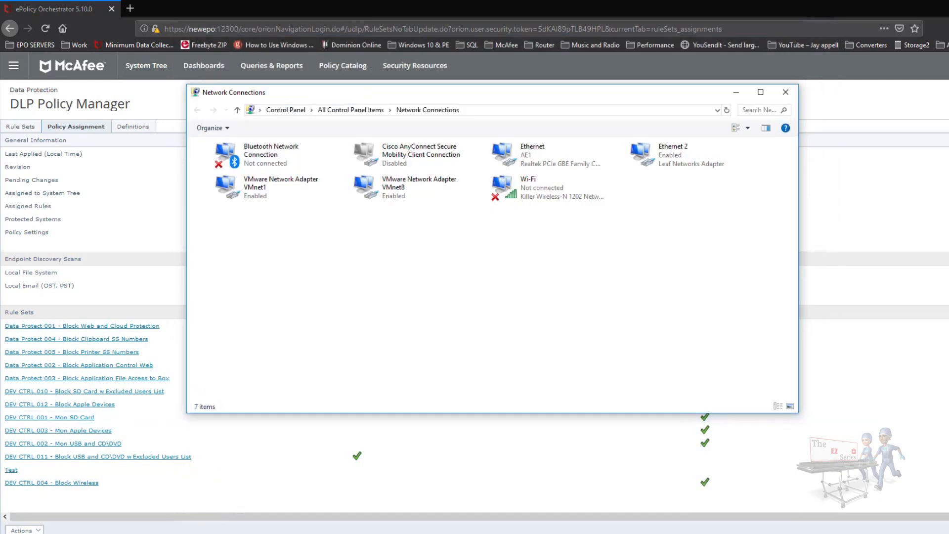
Connect the computer to the secured AE1 Wi-Fi network.
{"action": "left_click", "coordinate": [945, 533]}
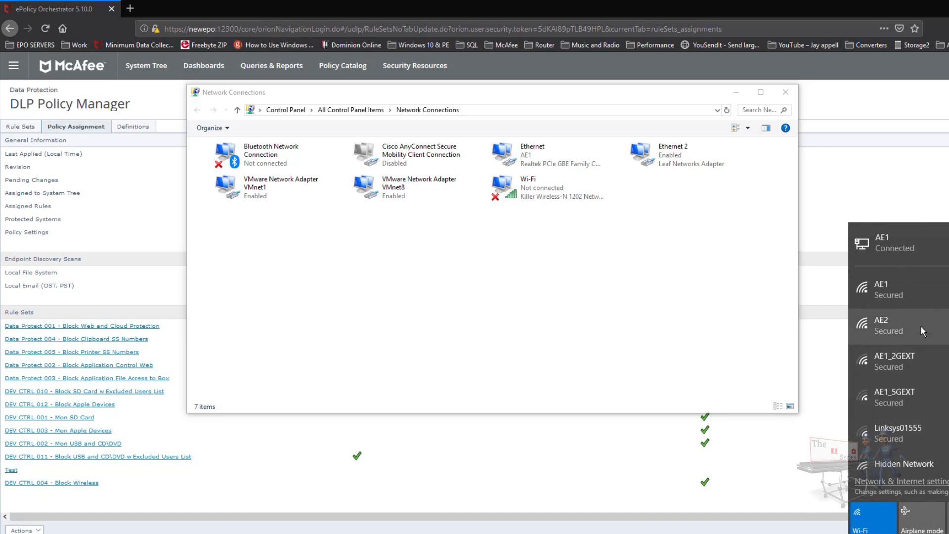
{"action": "left_click", "coordinate": [899, 295]}
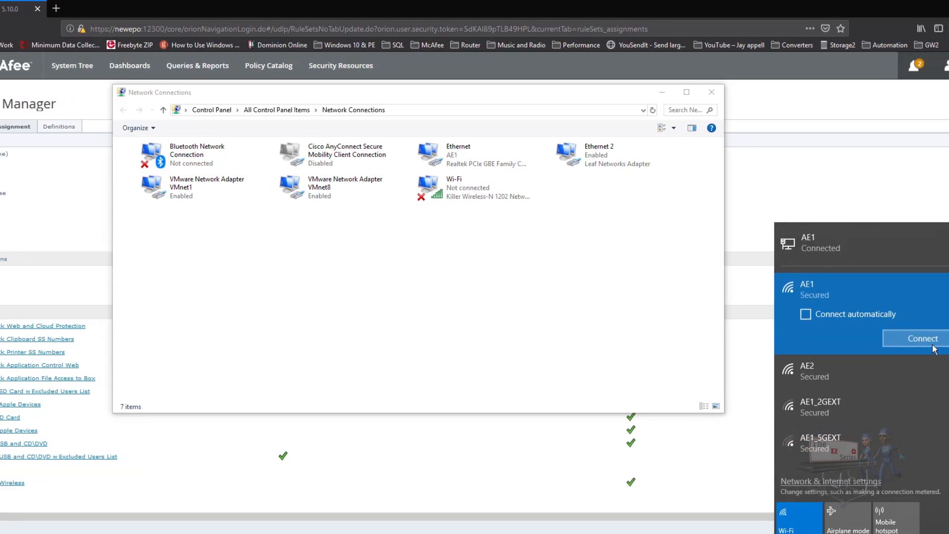
{"action": "left_click", "coordinate": [948, 336]}
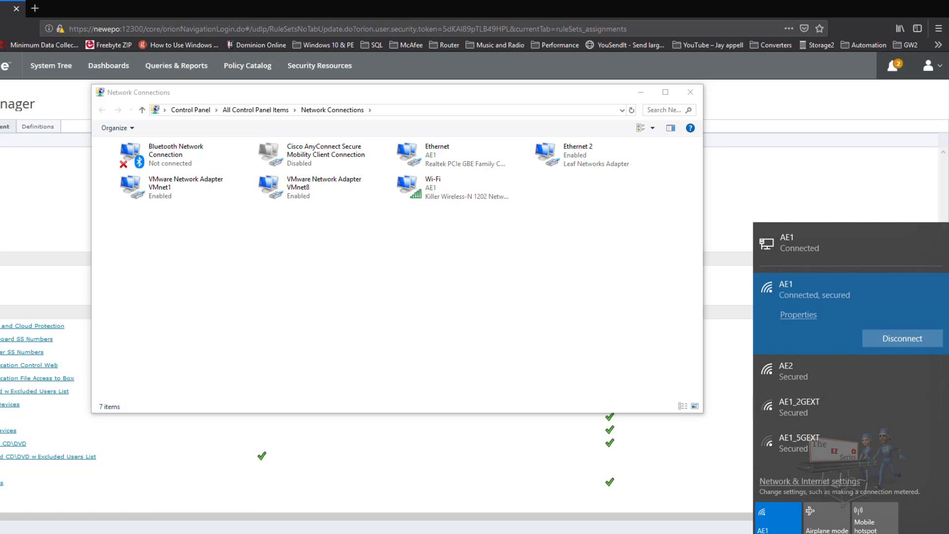
Switch to the DLP Endpoint Console's About page to check the policy revision, and close Network Connections.
{"action": "left_click_drag", "start_coordinate": [948, 40], "coordinate": [400, 61]}
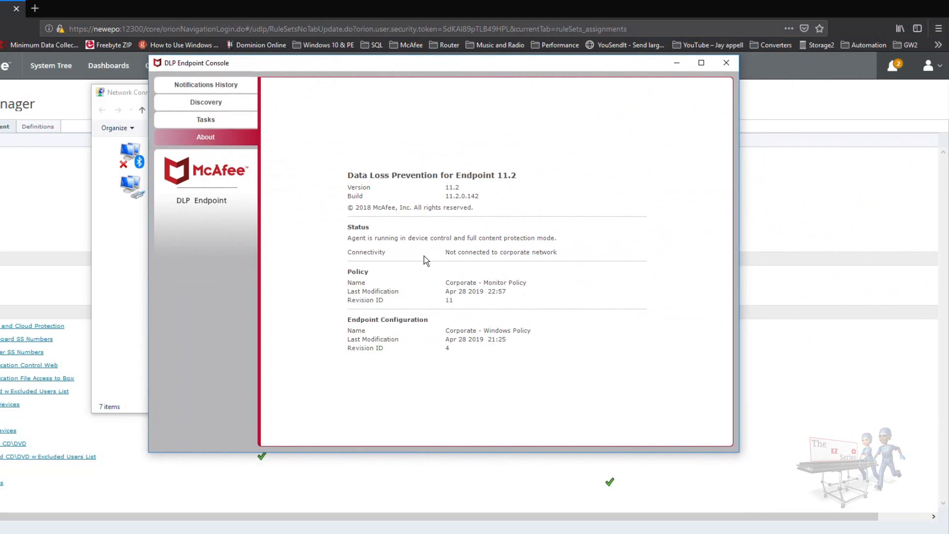
{"action": "left_click_drag", "start_coordinate": [450, 70], "coordinate": [412, 144]}
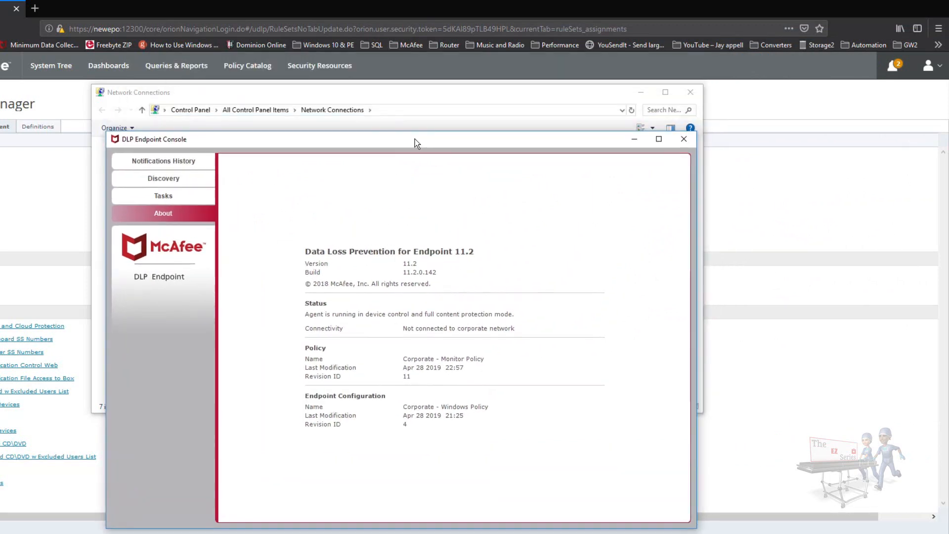
{"action": "left_click", "coordinate": [685, 97]}
{"action": "left_click_drag", "start_coordinate": [544, 149], "coordinate": [534, 80]}
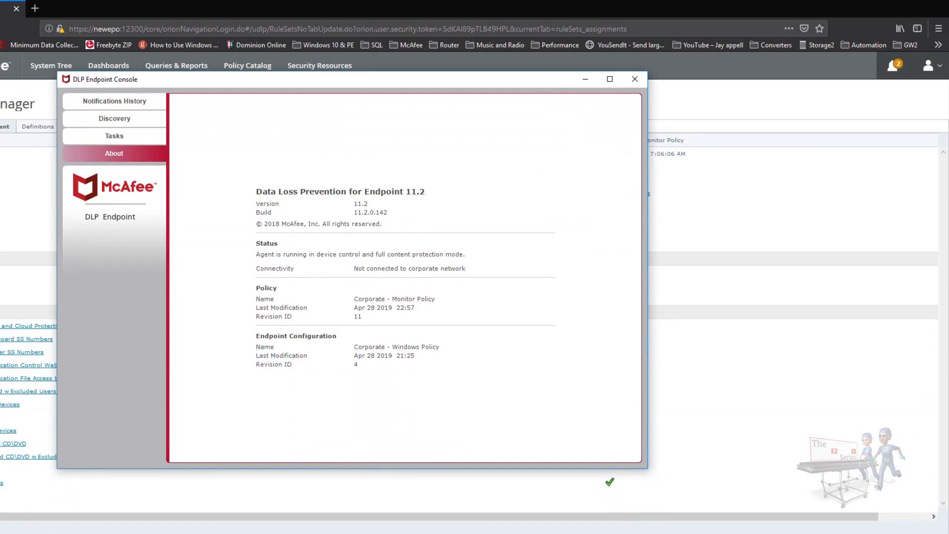
Switch to McAfee Agent Monitor, check for new policies and move the monitor window away from the DLP Endpoint Console.
{"action": "right_click", "coordinate": [844, 533]}
{"action": "left_click", "coordinate": [799, 515]}
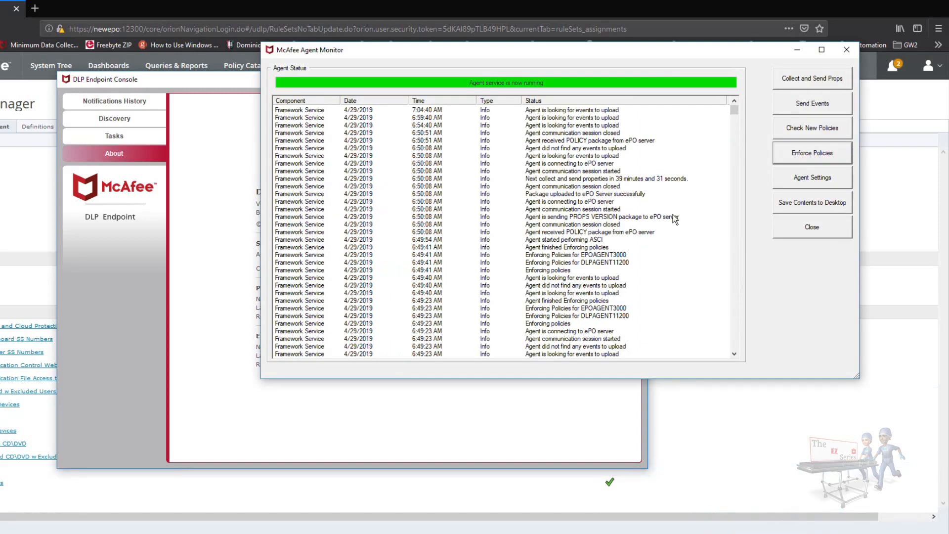
{"action": "left_click", "coordinate": [818, 129]}
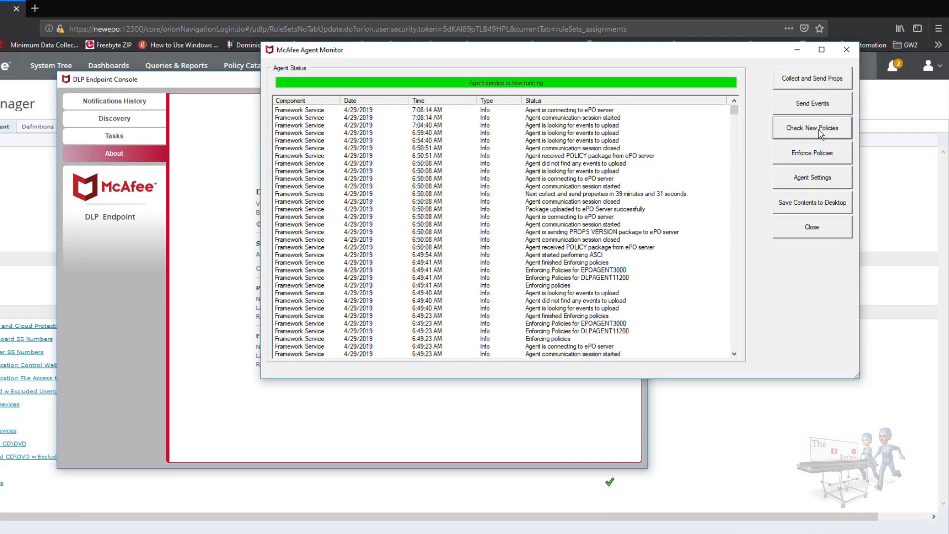
{"action": "left_click_drag", "start_coordinate": [700, 47], "coordinate": [583, 369]}
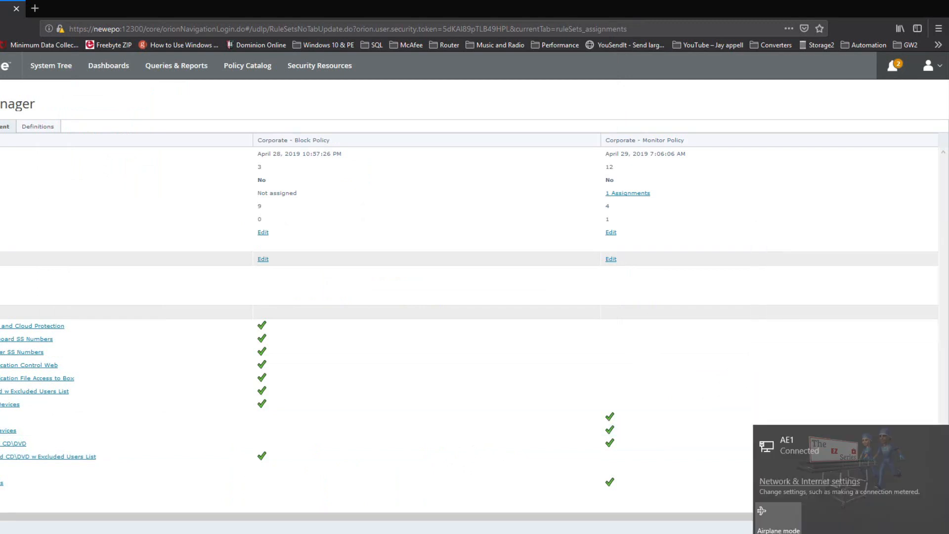
Inspect the Windows network status and Airplane mode settings for Wi-Fi options, and close the Settings window.
{"action": "left_click", "coordinate": [838, 483]}
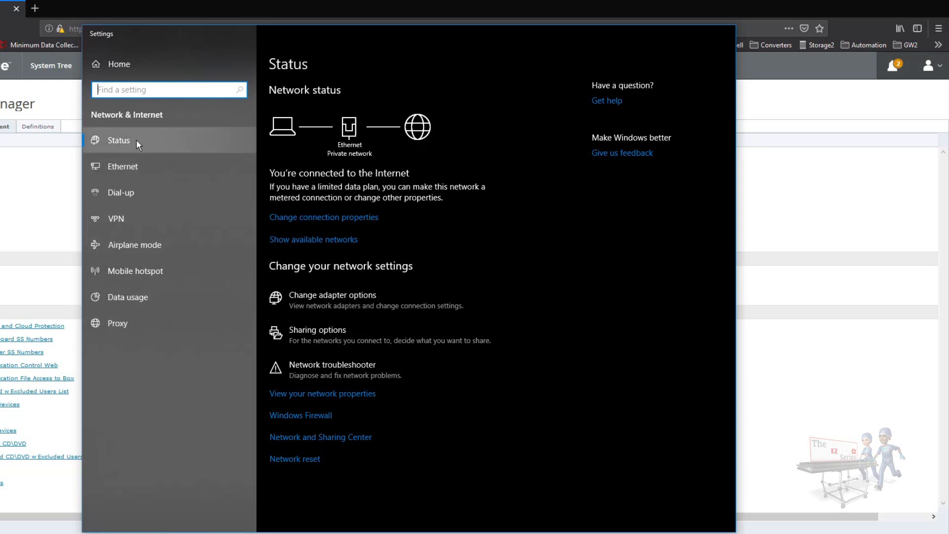
{"action": "left_click", "coordinate": [136, 248]}
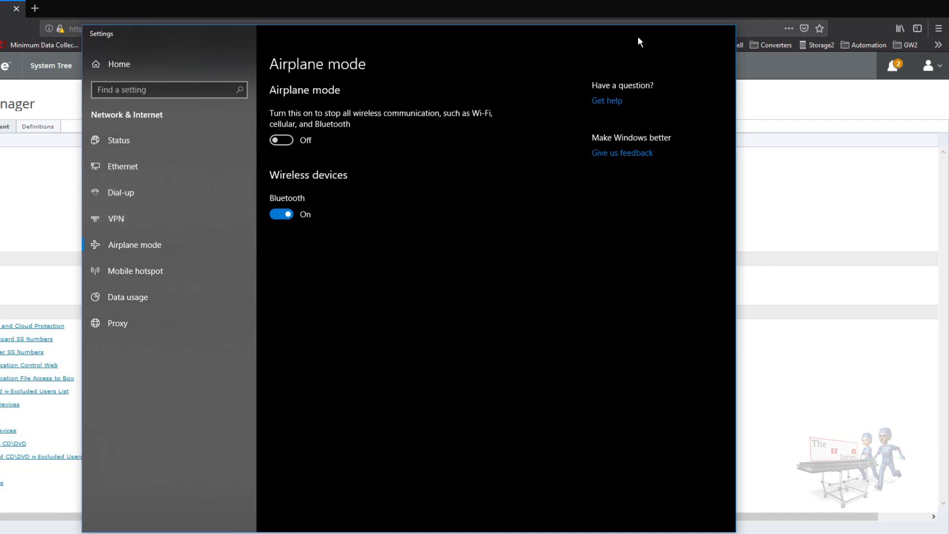
{"action": "left_click", "coordinate": [882, 121]}
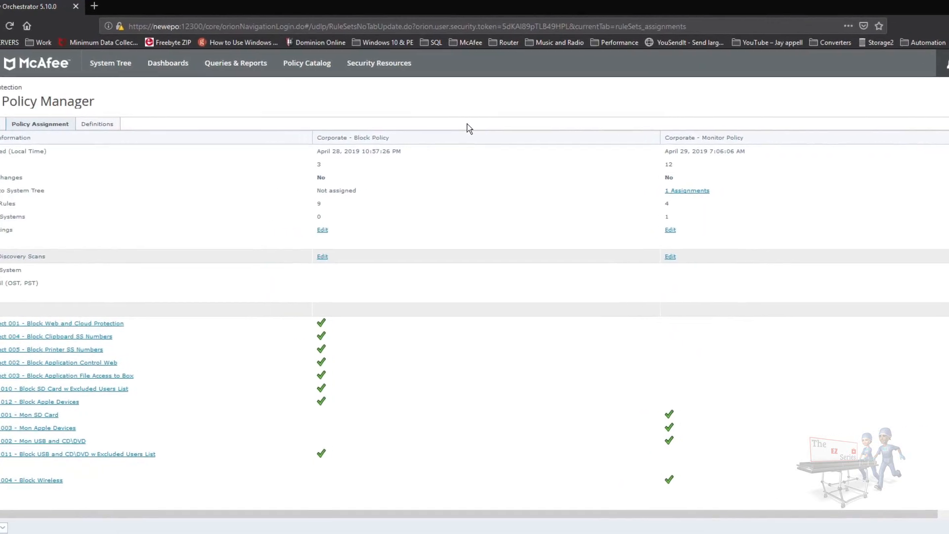
Switch back to McAfee Agent Monitor and send the agent's events to the ePO server.
{"action": "left_click", "coordinate": [710, 533]}
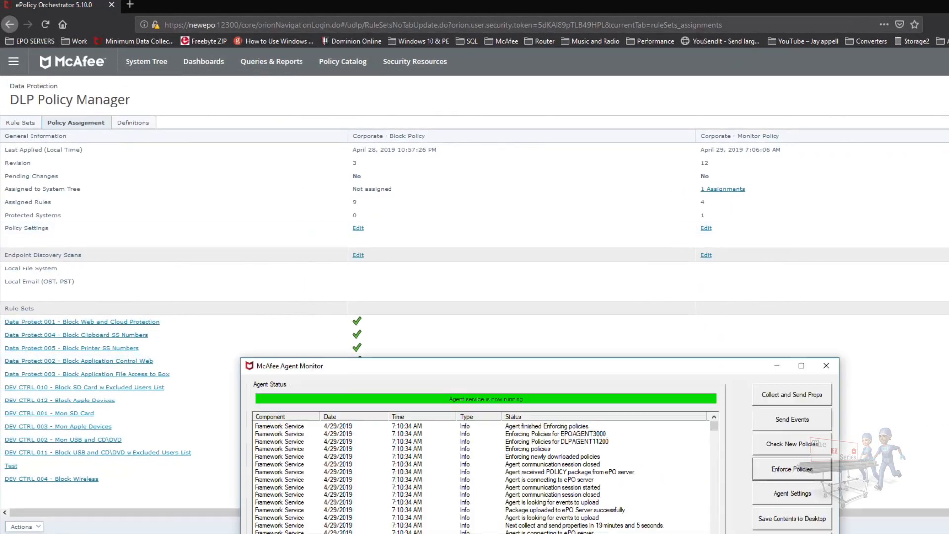
{"action": "left_click_drag", "start_coordinate": [645, 360], "coordinate": [721, 127]}
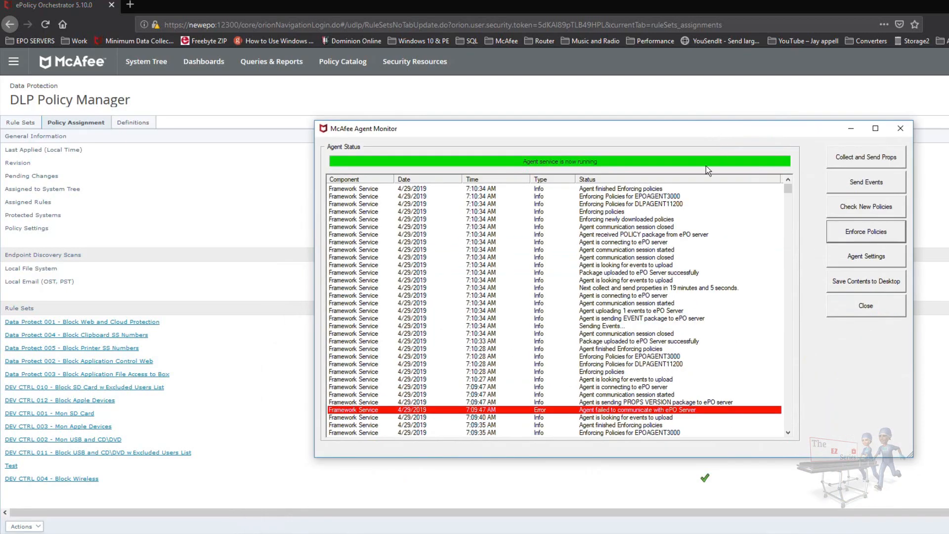
{"action": "left_click", "coordinate": [876, 186]}
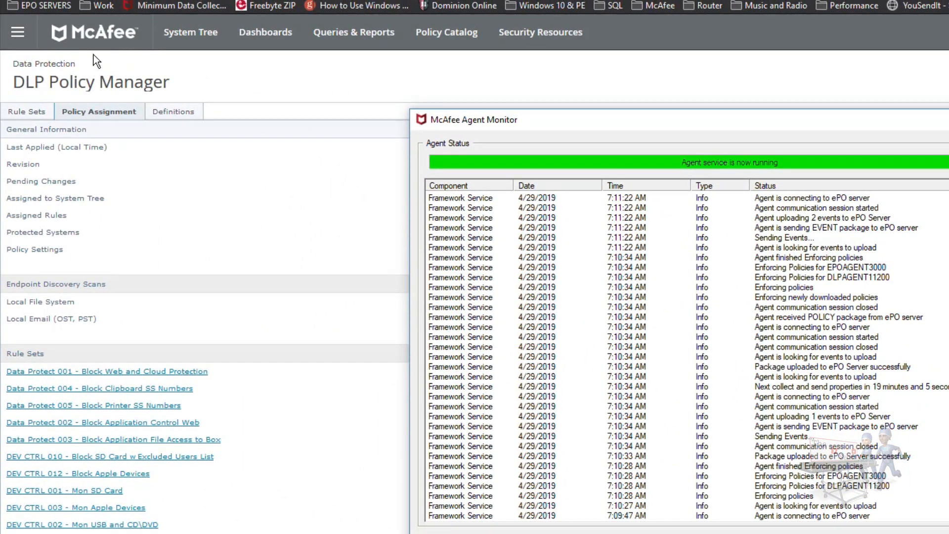
Open the incident list in ePO's DLP Incident Manager and review the wireless blocking incidents.
{"action": "left_click", "coordinate": [17, 37]}
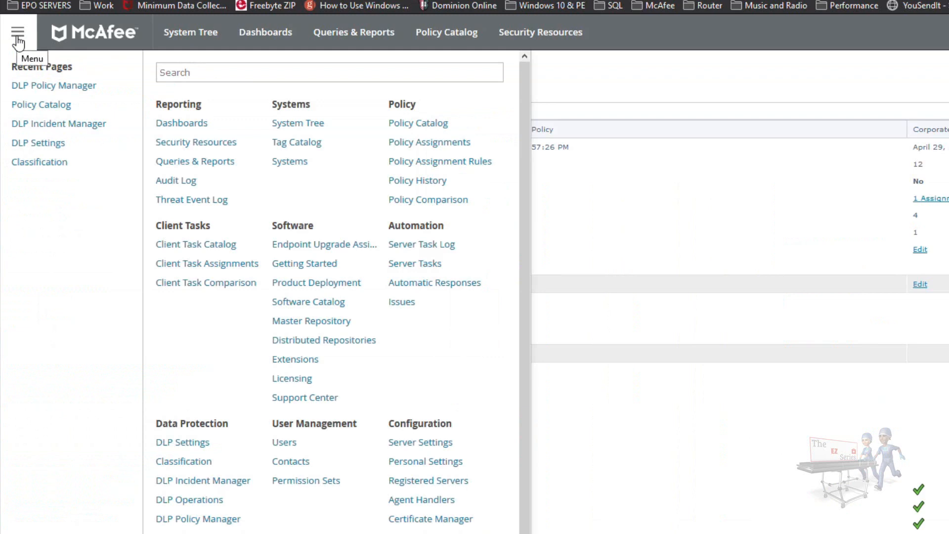
{"action": "left_click", "coordinate": [236, 492]}
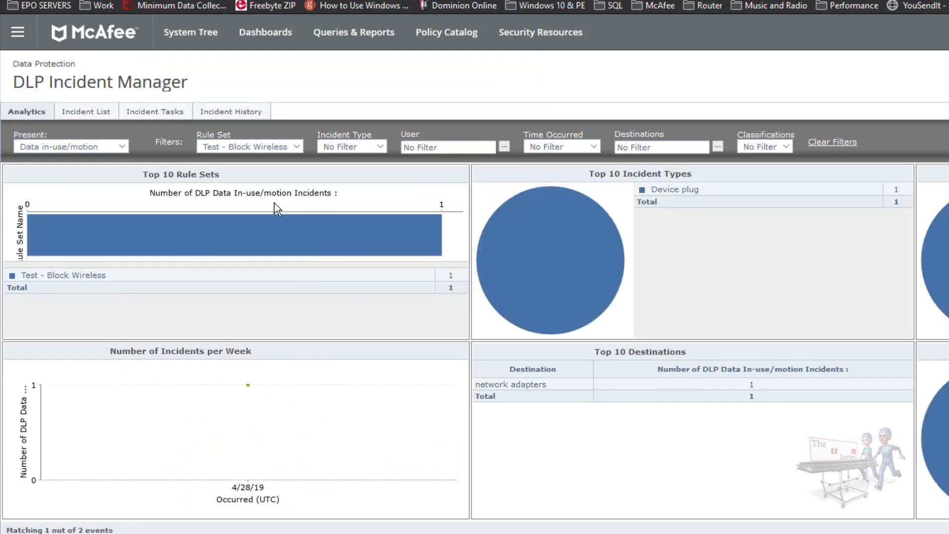
{"action": "left_click", "coordinate": [87, 110]}
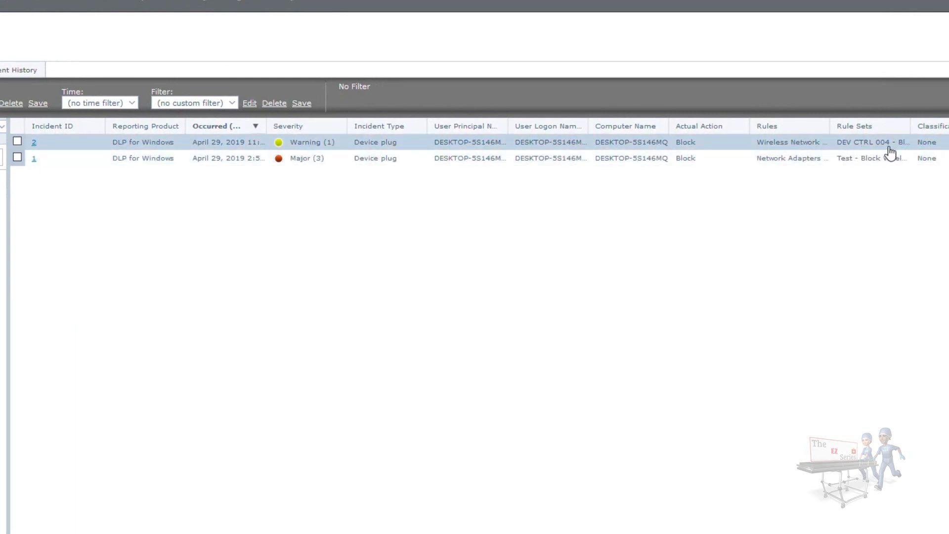
Widen the Rule Sets column in the incident list, and open incident 2 to examine the blocked device's description.
{"action": "left_click_drag", "start_coordinate": [910, 125], "coordinate": [947, 125]}
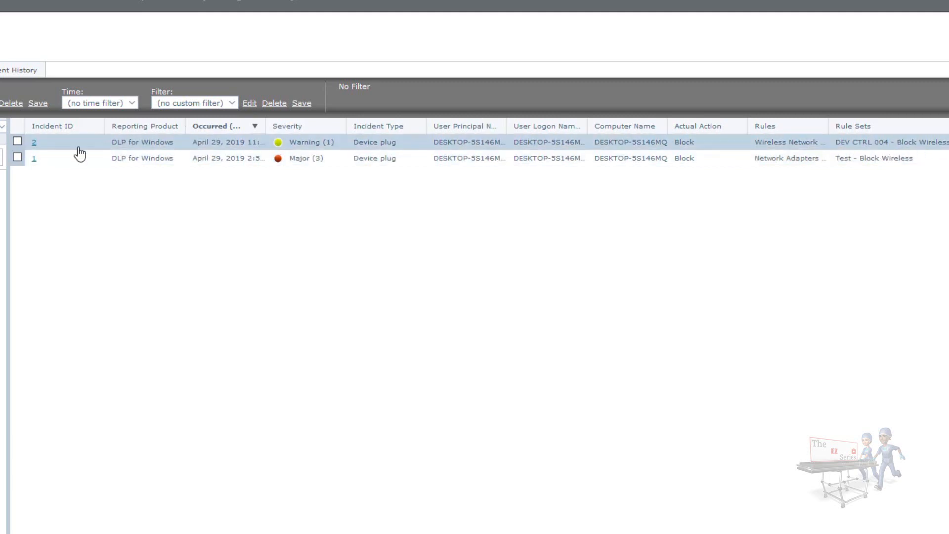
{"action": "left_click", "coordinate": [31, 143]}
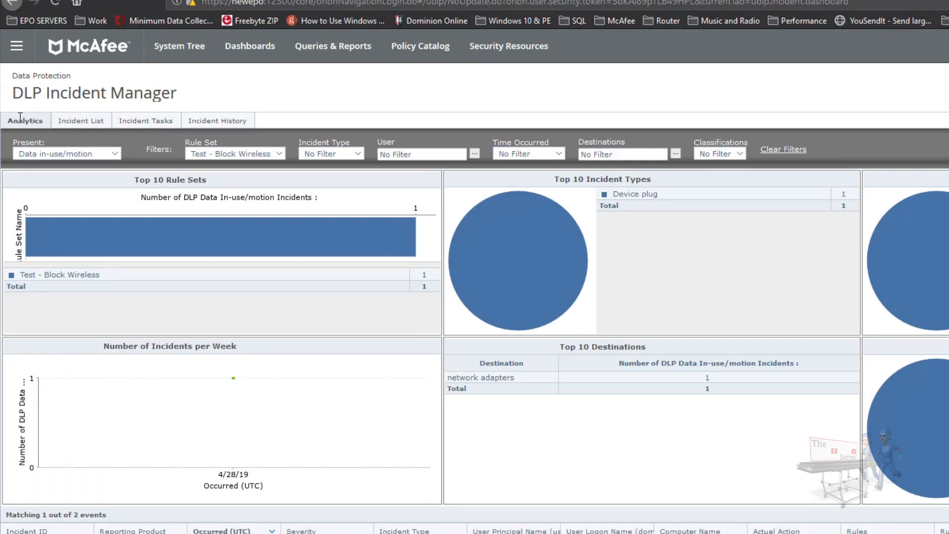
{"action": "left_click", "coordinate": [87, 124]}
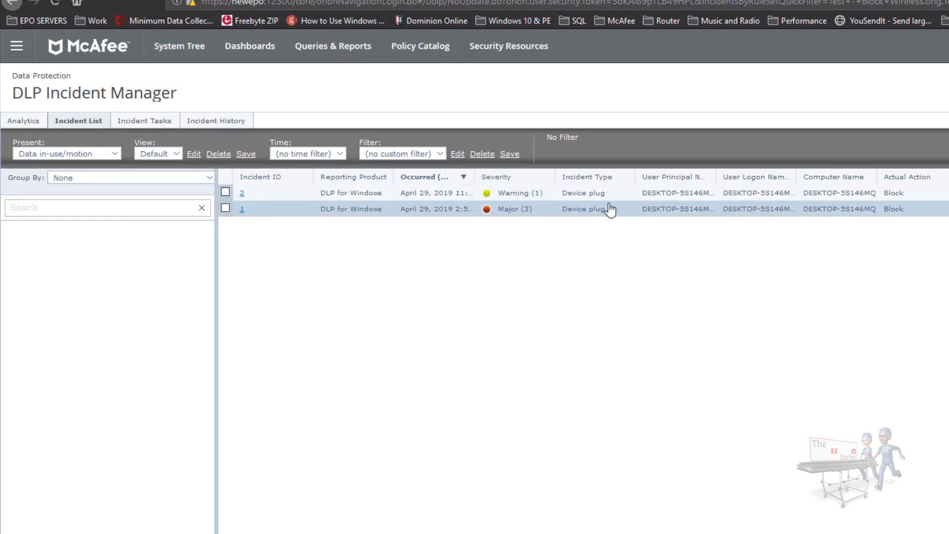
{"action": "left_click", "coordinate": [242, 194]}
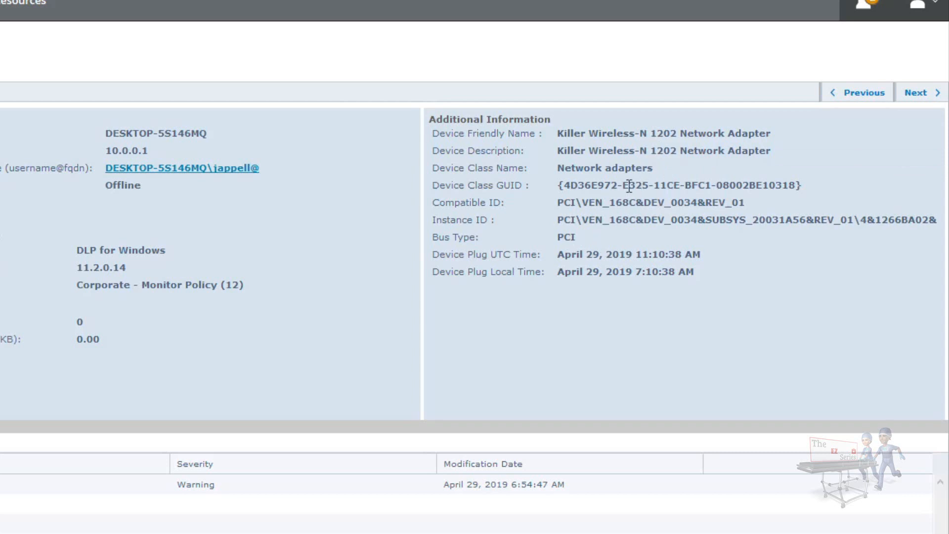
{"action": "double_click", "coordinate": [634, 153]}
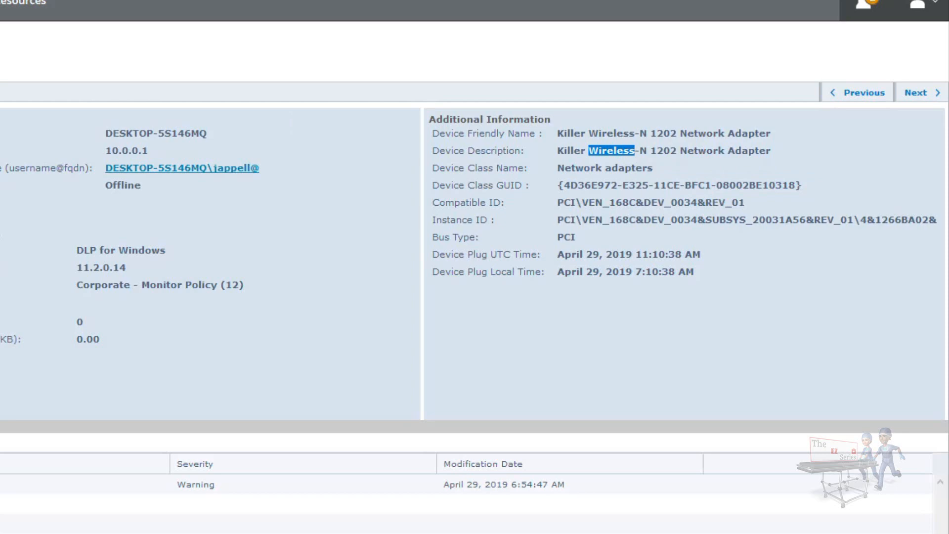
In DLP Policy Manager, unassign the DEV CTRL 004 - Block Wireless rule set from Corporate - Monitor Policy and apply the policy.
{"action": "left_click", "coordinate": [15, 52]}
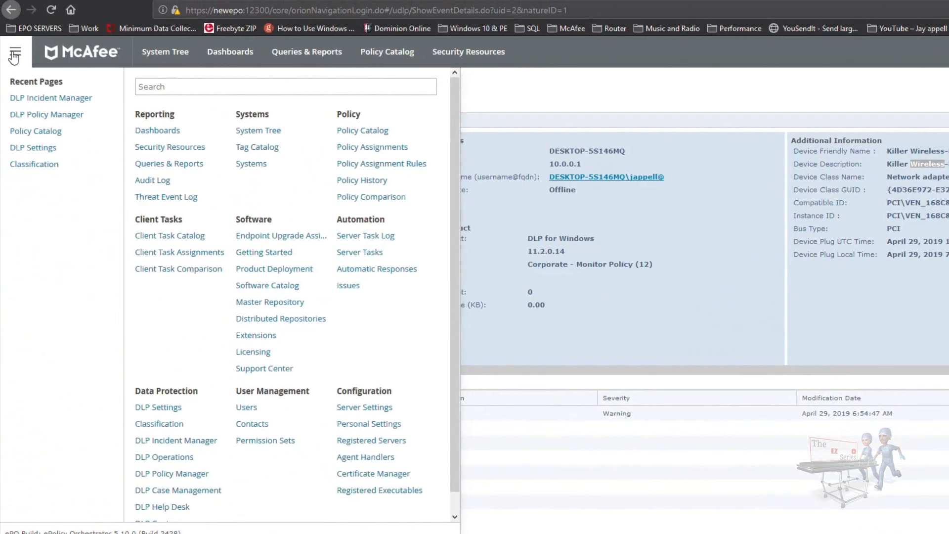
{"action": "left_click", "coordinate": [49, 116]}
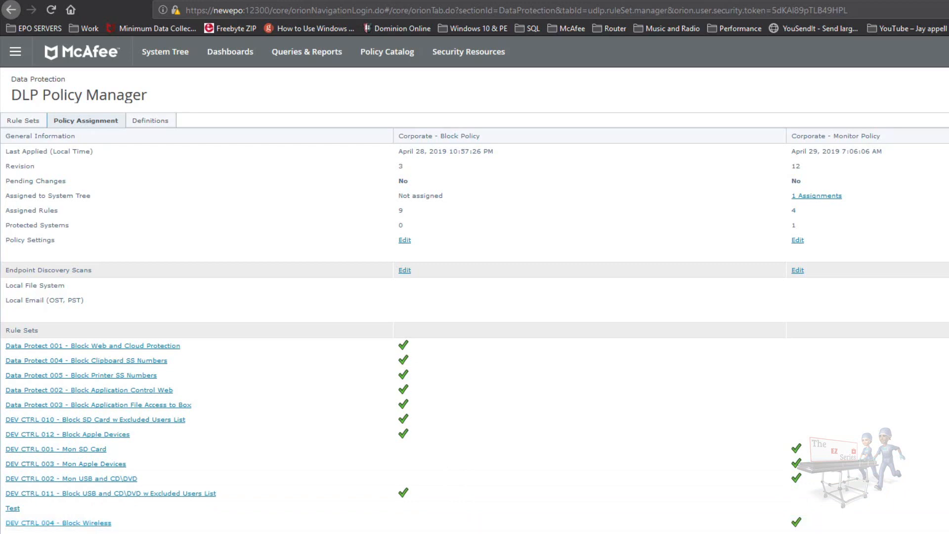
{"action": "left_click", "coordinate": [23, 533]}
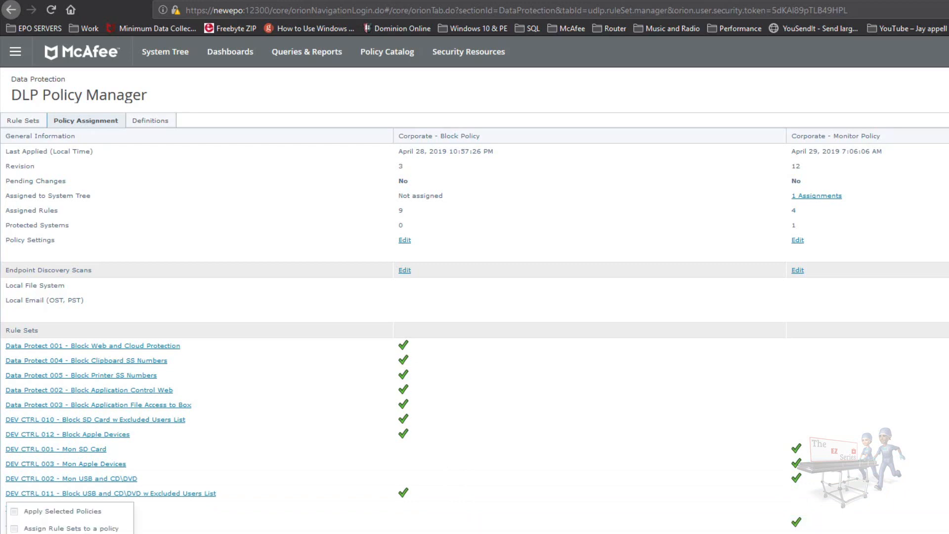
{"action": "left_click", "coordinate": [63, 528]}
{"action": "left_click", "coordinate": [685, 266]}
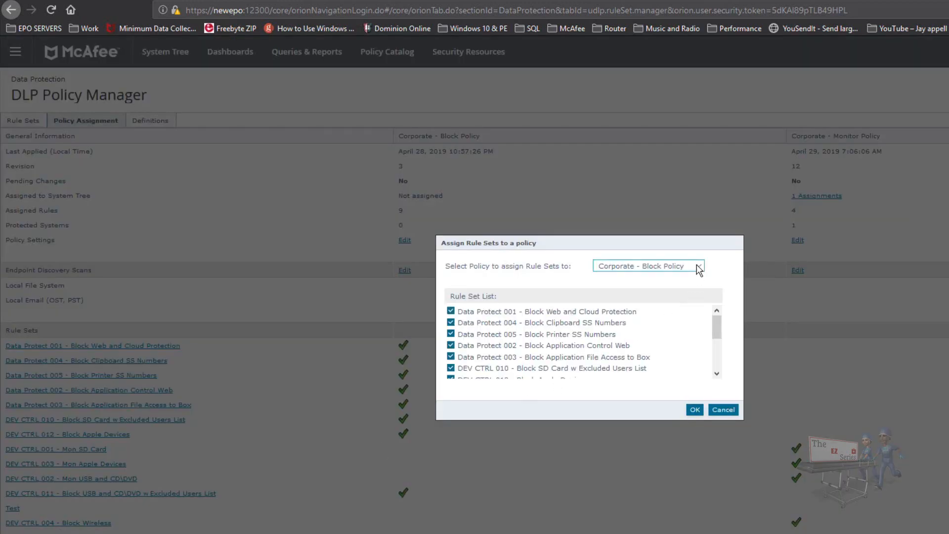
{"action": "left_click", "coordinate": [679, 283]}
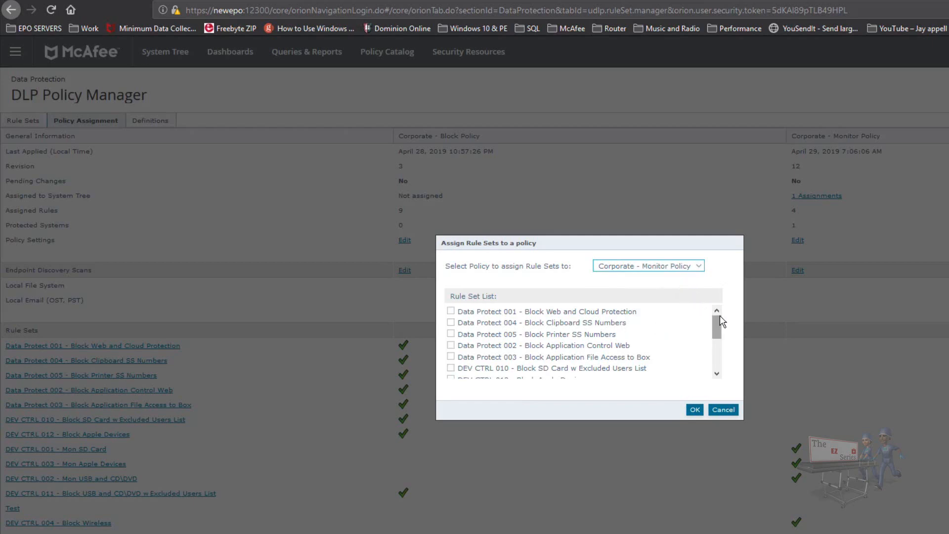
{"action": "left_click_drag", "start_coordinate": [719, 322], "coordinate": [720, 366]}
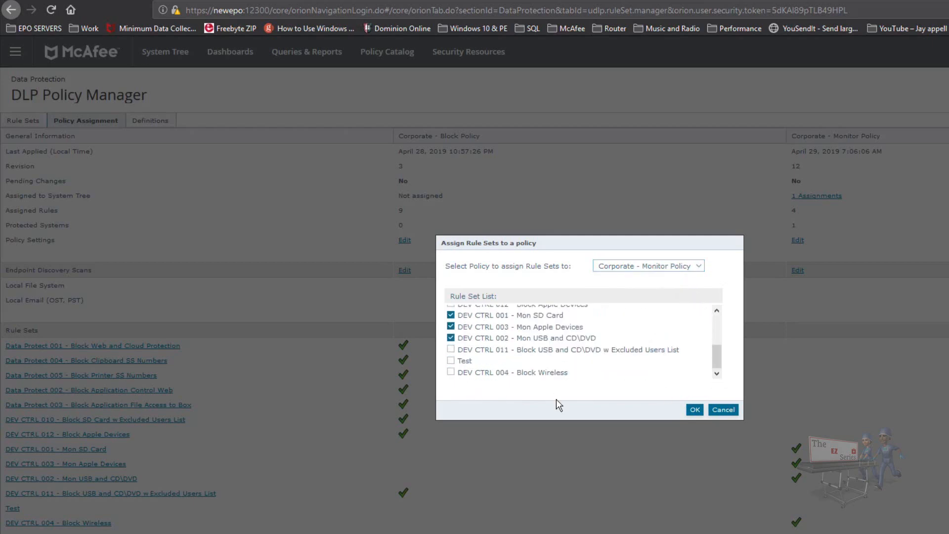
{"action": "left_click", "coordinate": [696, 409]}
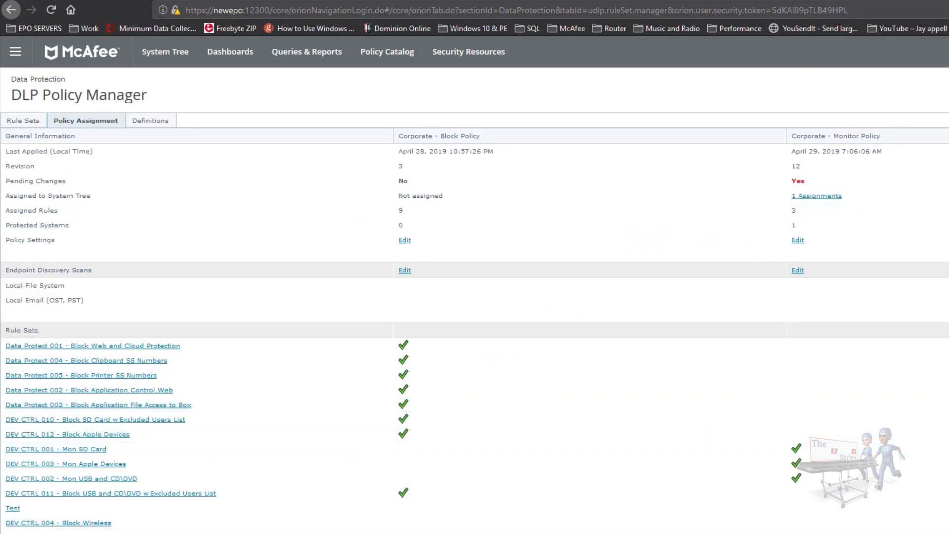
{"action": "left_click", "coordinate": [79, 515]}
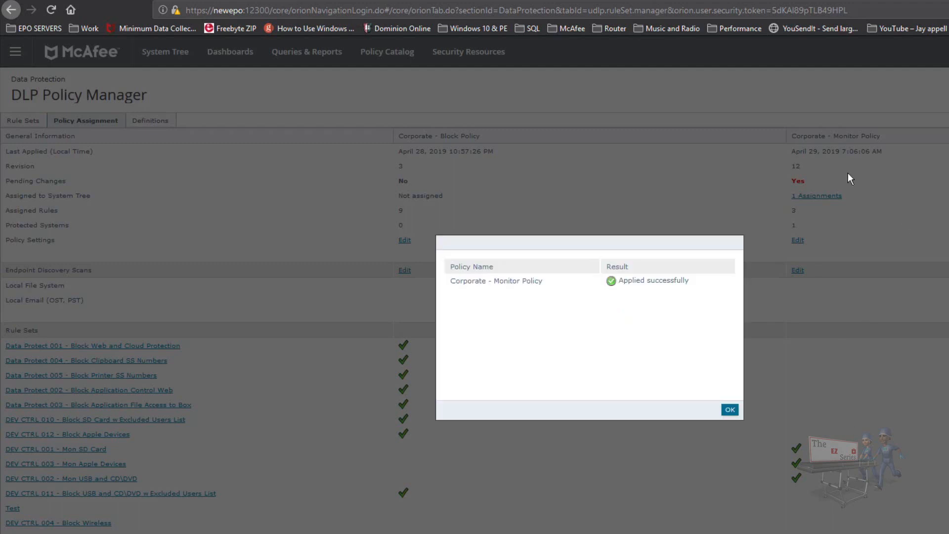
{"action": "left_click", "coordinate": [729, 410]}
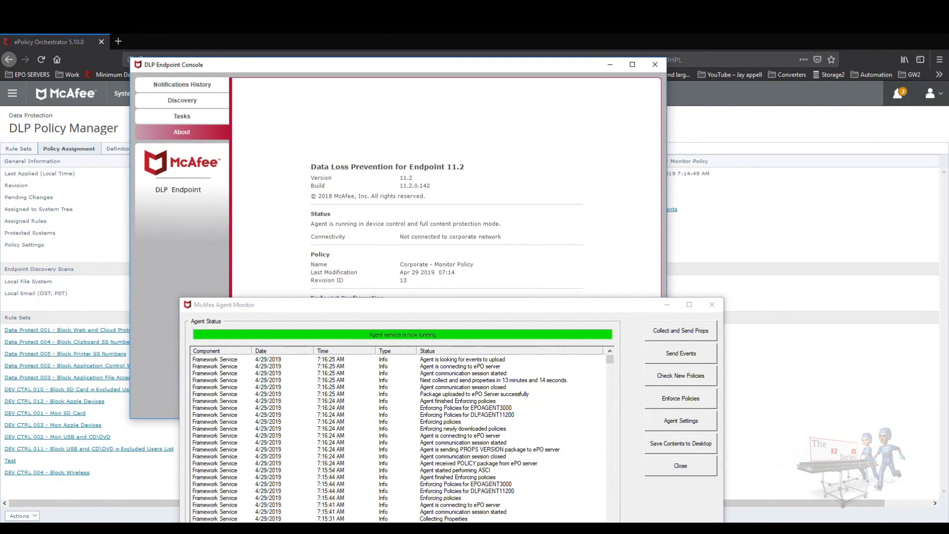
Open the Windows network list on the endpoint to check the availability of Wi-Fi networks.
{"action": "right_click", "coordinate": [870, 530]}
{"action": "left_click", "coordinate": [871, 530]}
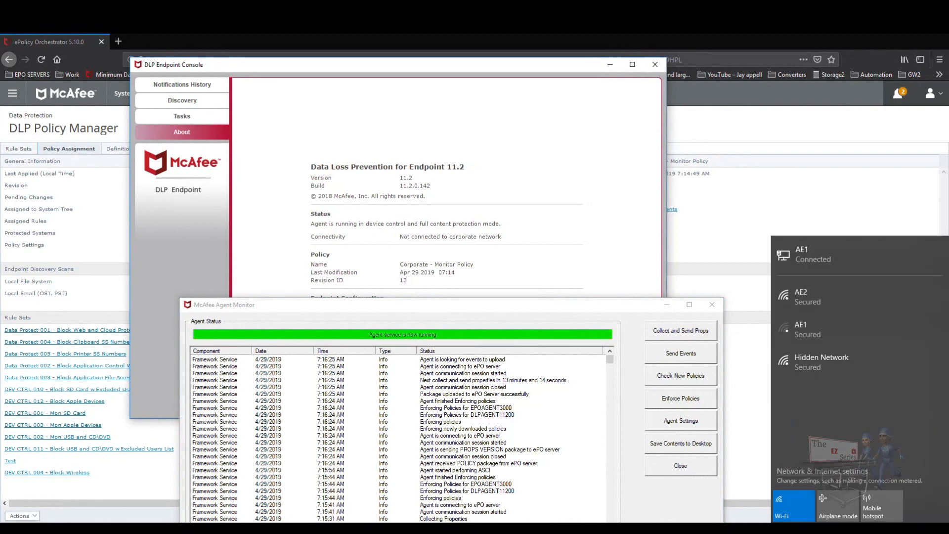